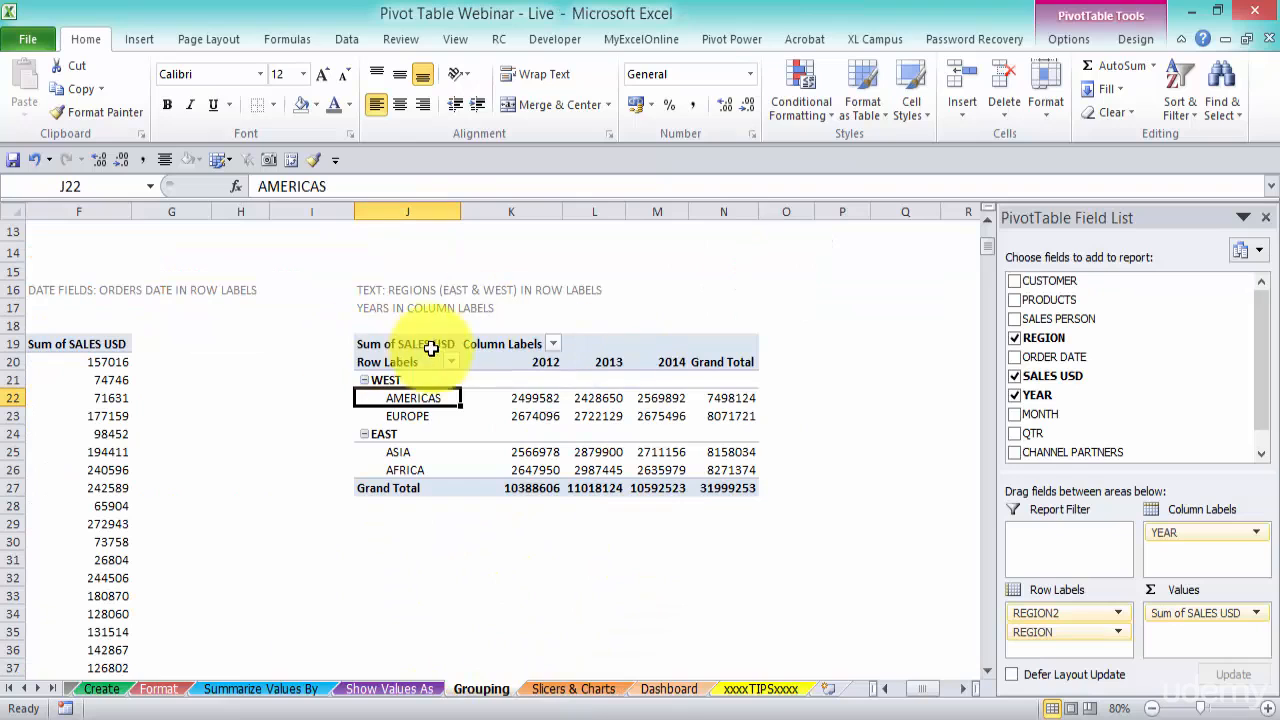
Copy the regions-by-year pivot table from the Grouping sheet and paste it into cell G6 of the Slicers & Charts sheet
click(372, 344)
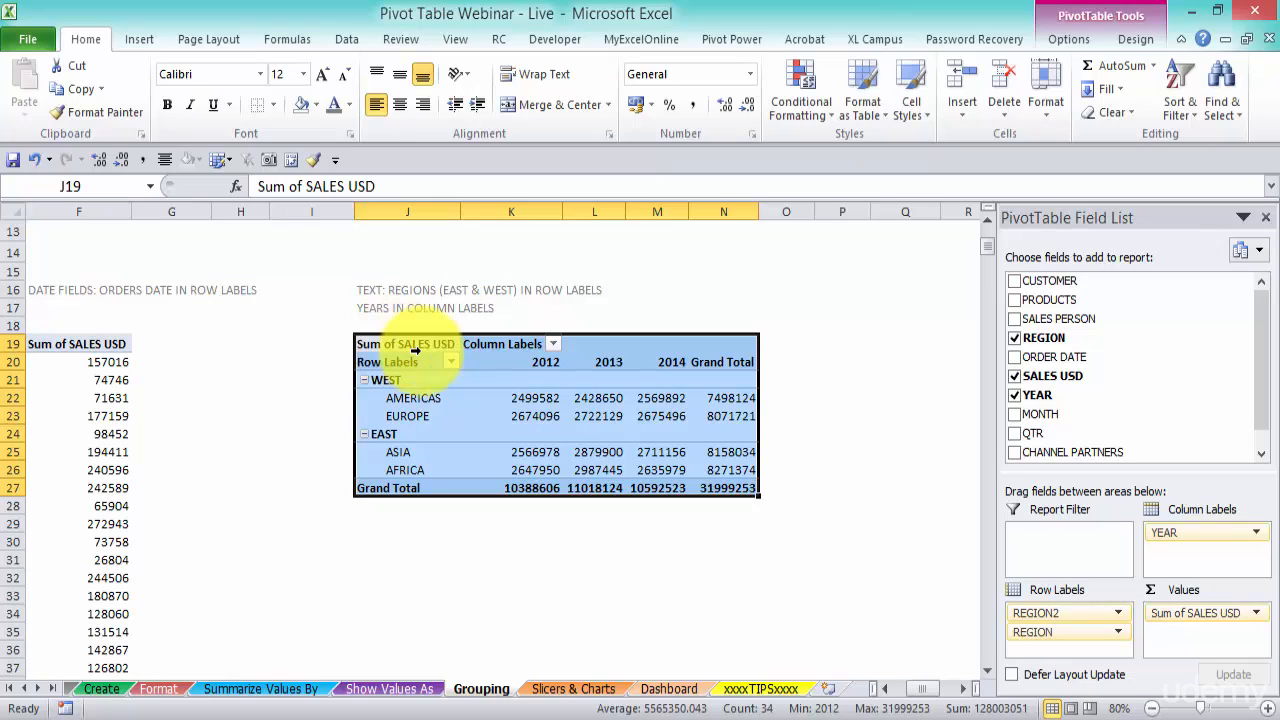
key(ctrl+c)
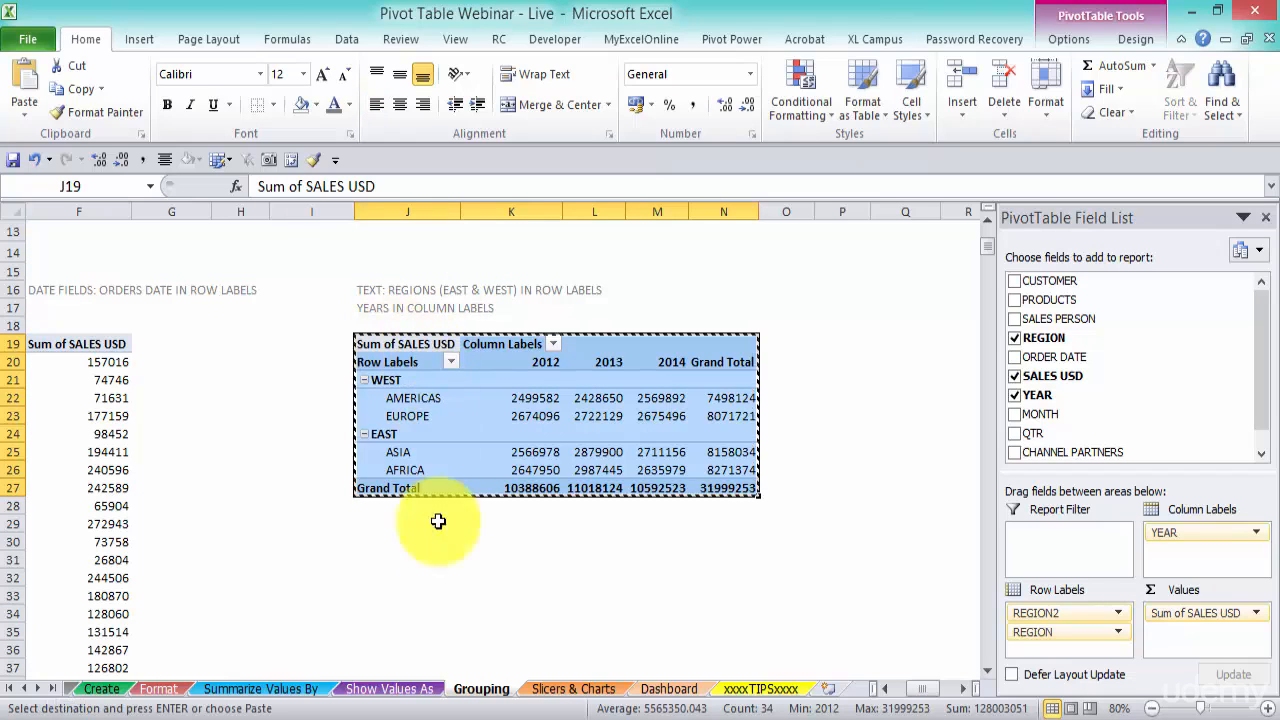
click(573, 689)
click(689, 348)
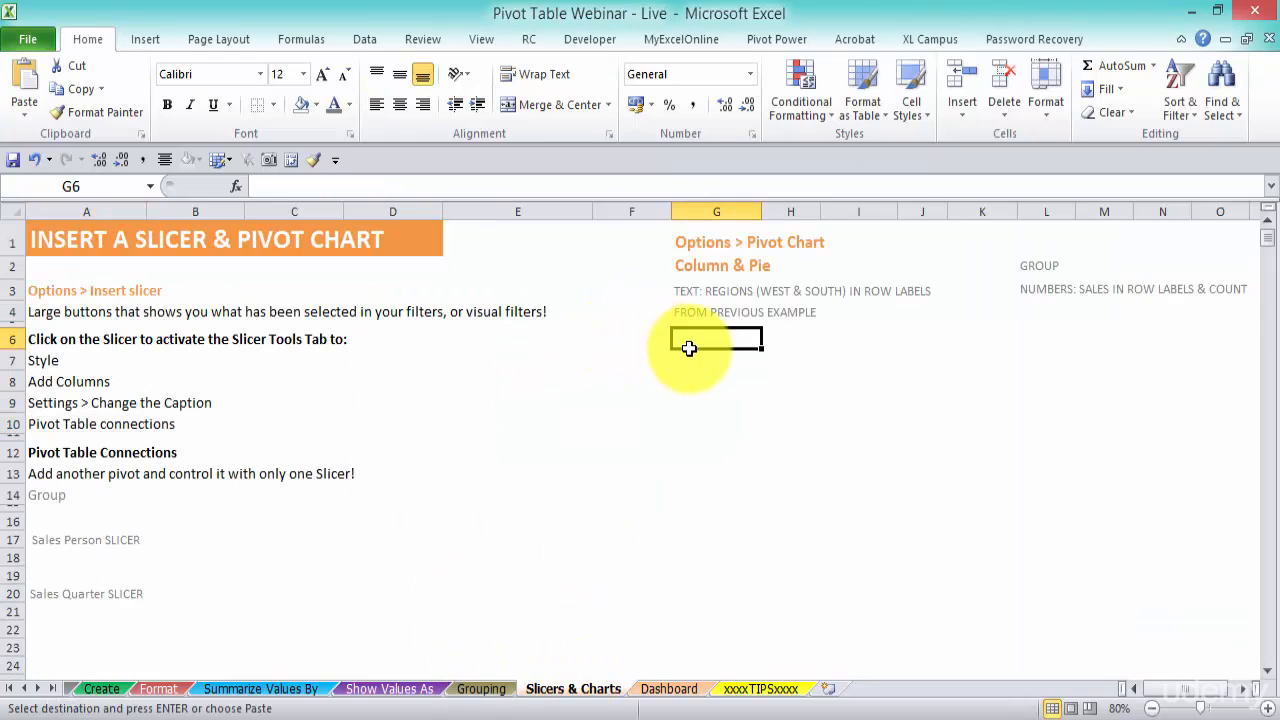
key(ctrl+v)
Remove the Grand Total column from the pasted pivot table
click(1262, 219)
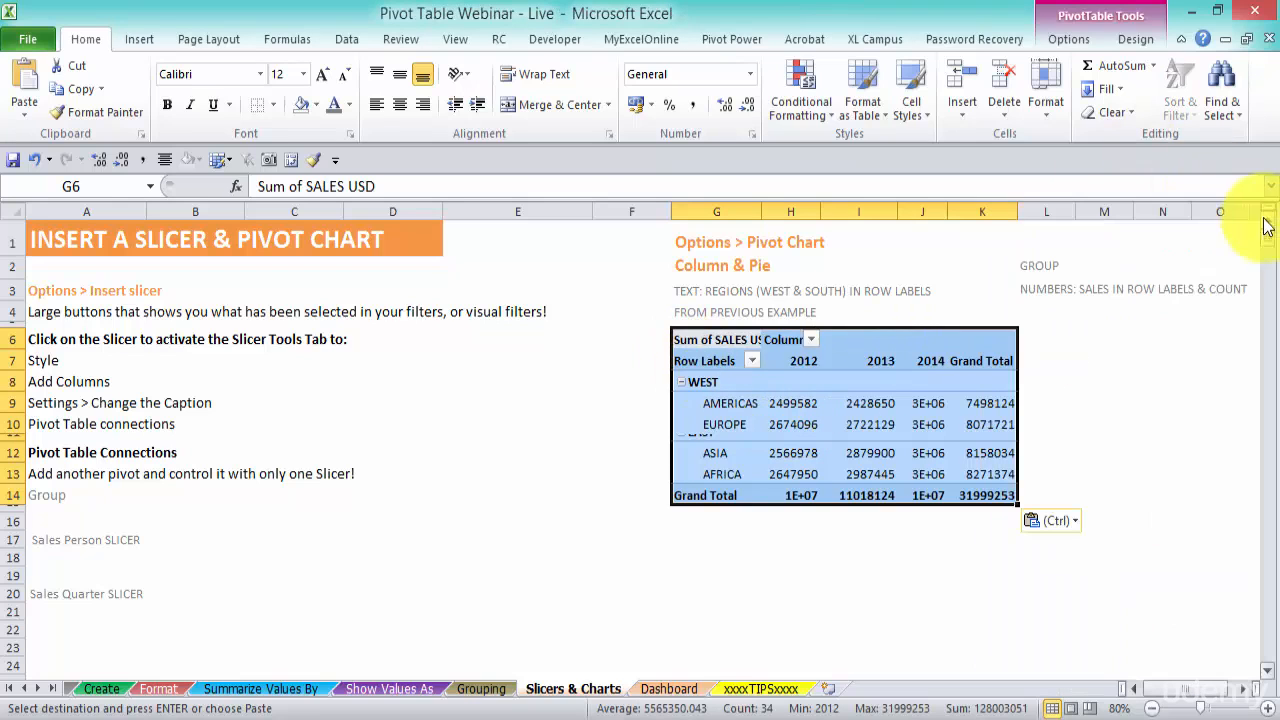
click(982, 361)
right_click(1007, 363)
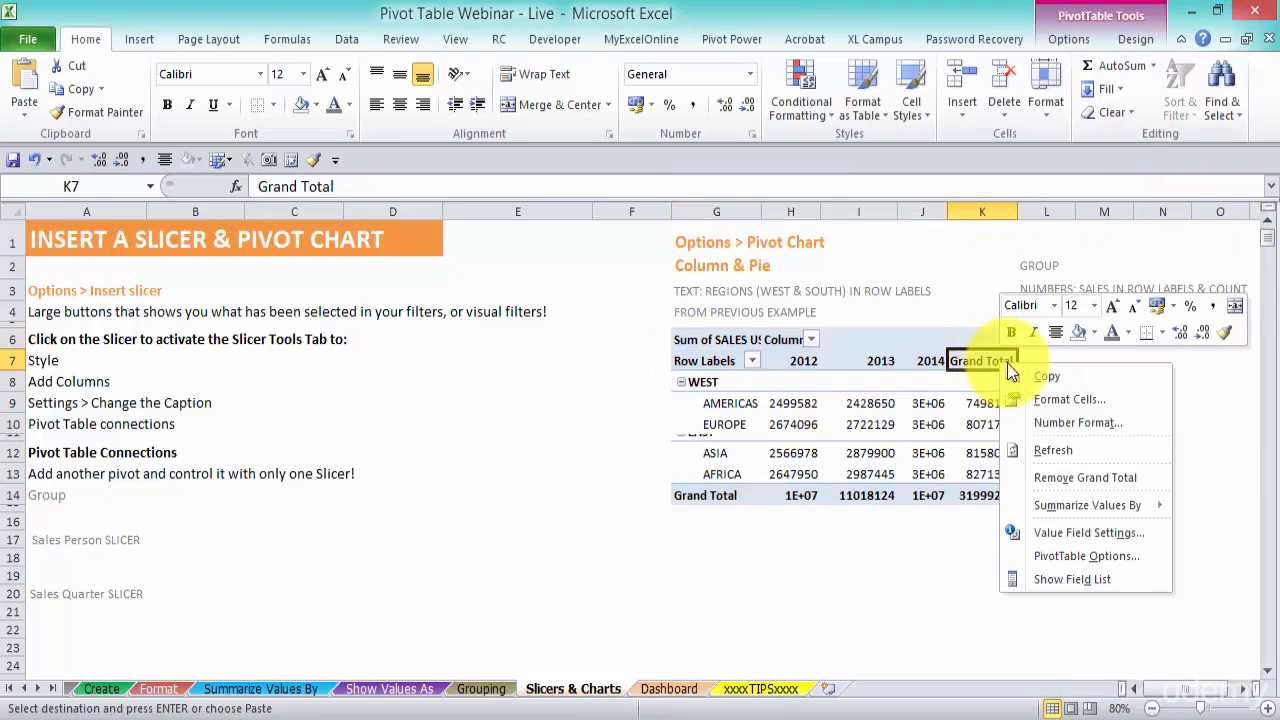
click(1112, 477)
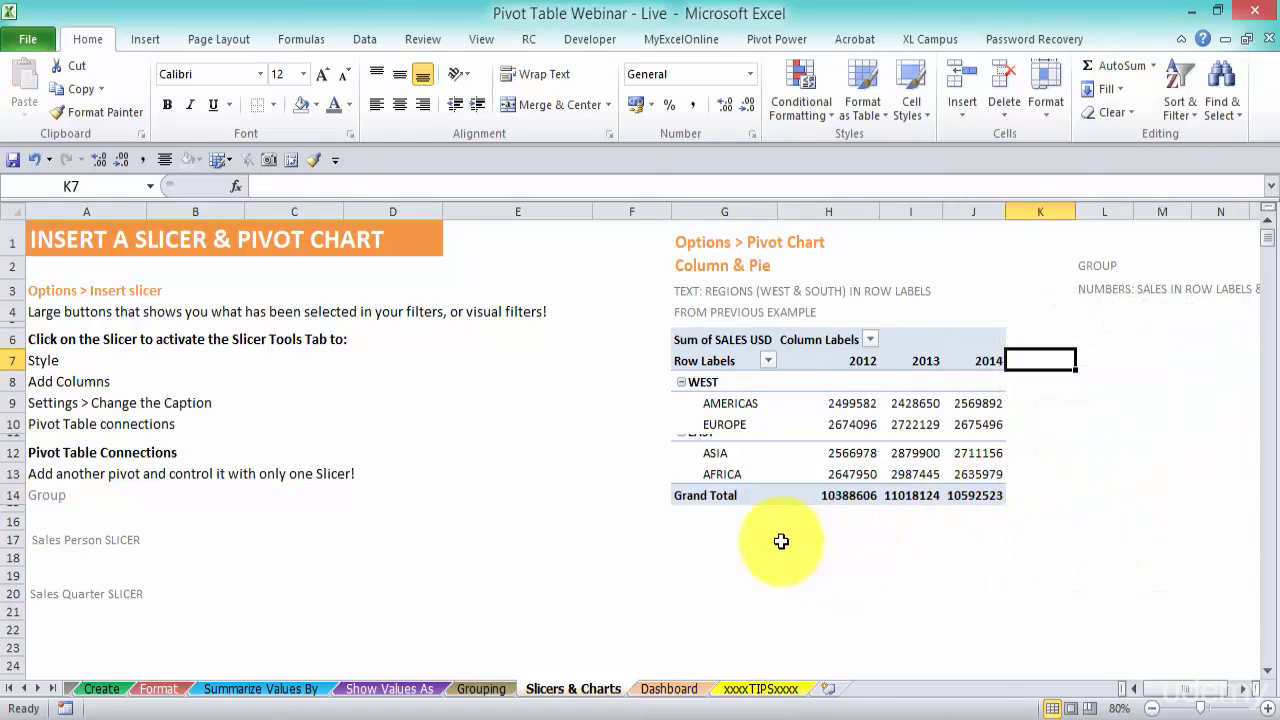
Enlarge row 11 so the EAST region label in the pivot table shows fully
drag(17, 443, 17, 456)
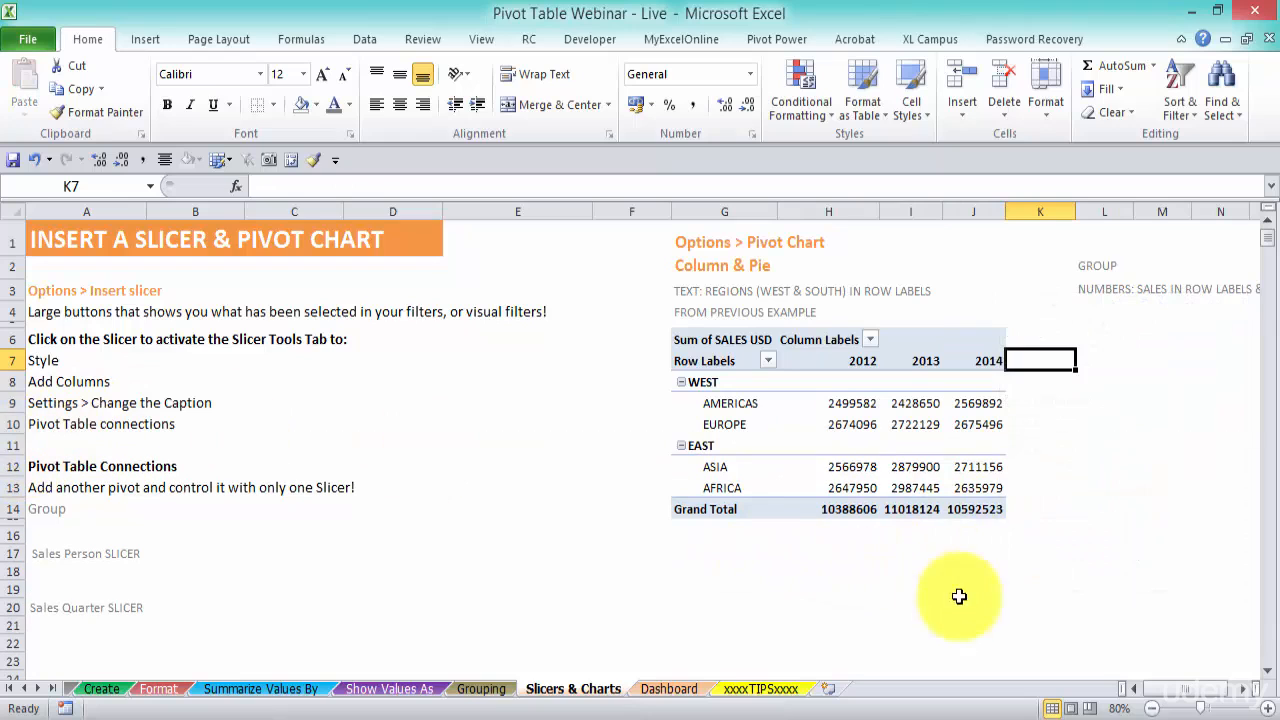
click(930, 589)
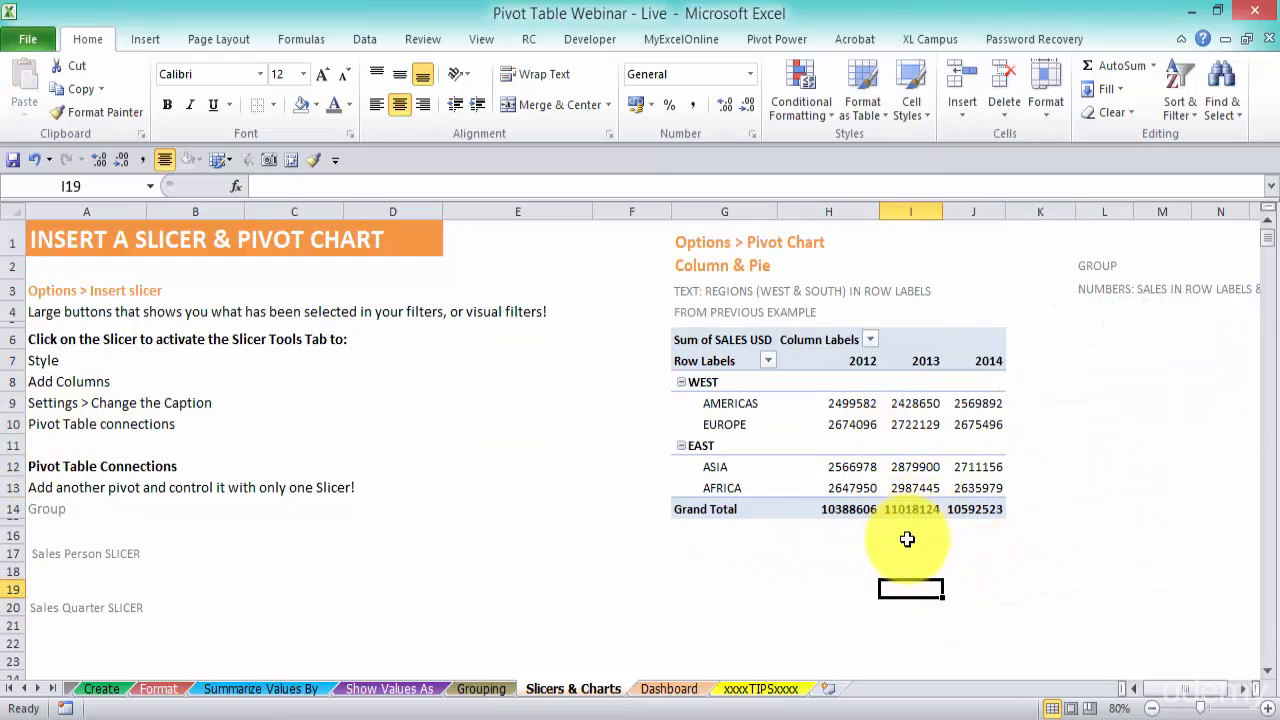
mouse_move(916, 420)
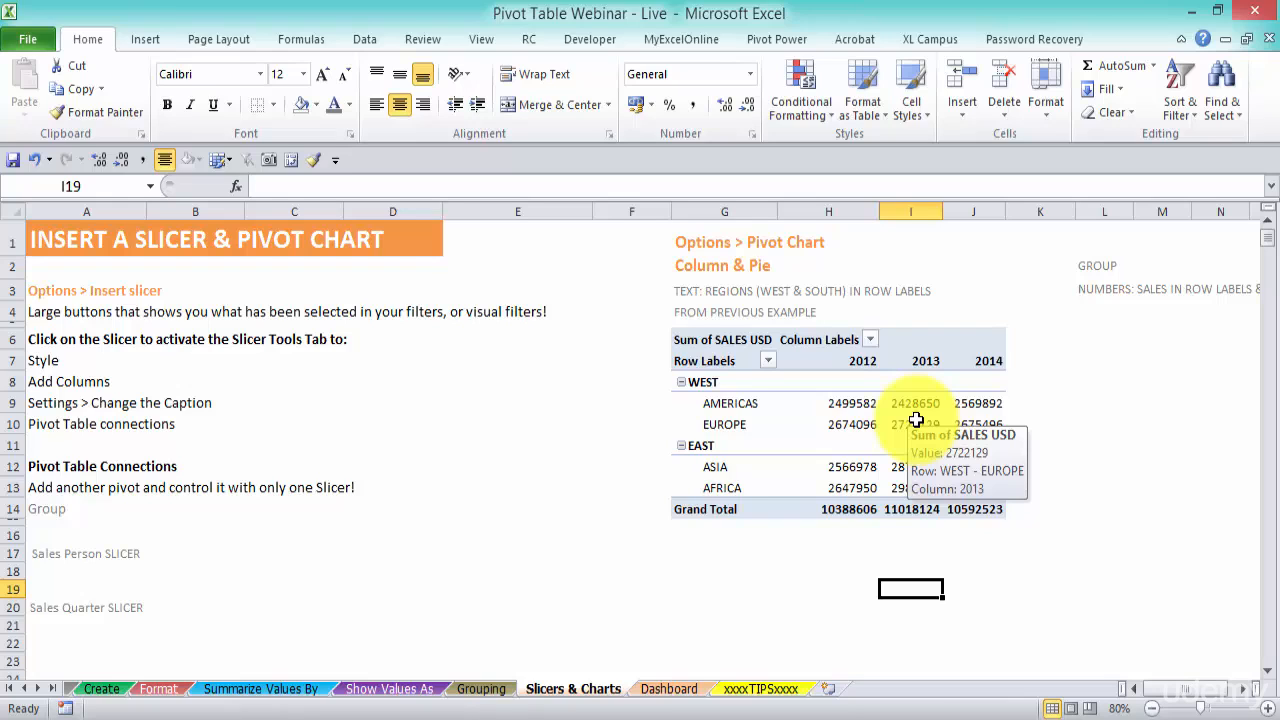
Filter the pivot table's year column labels to show only 2013 and 2014
click(869, 340)
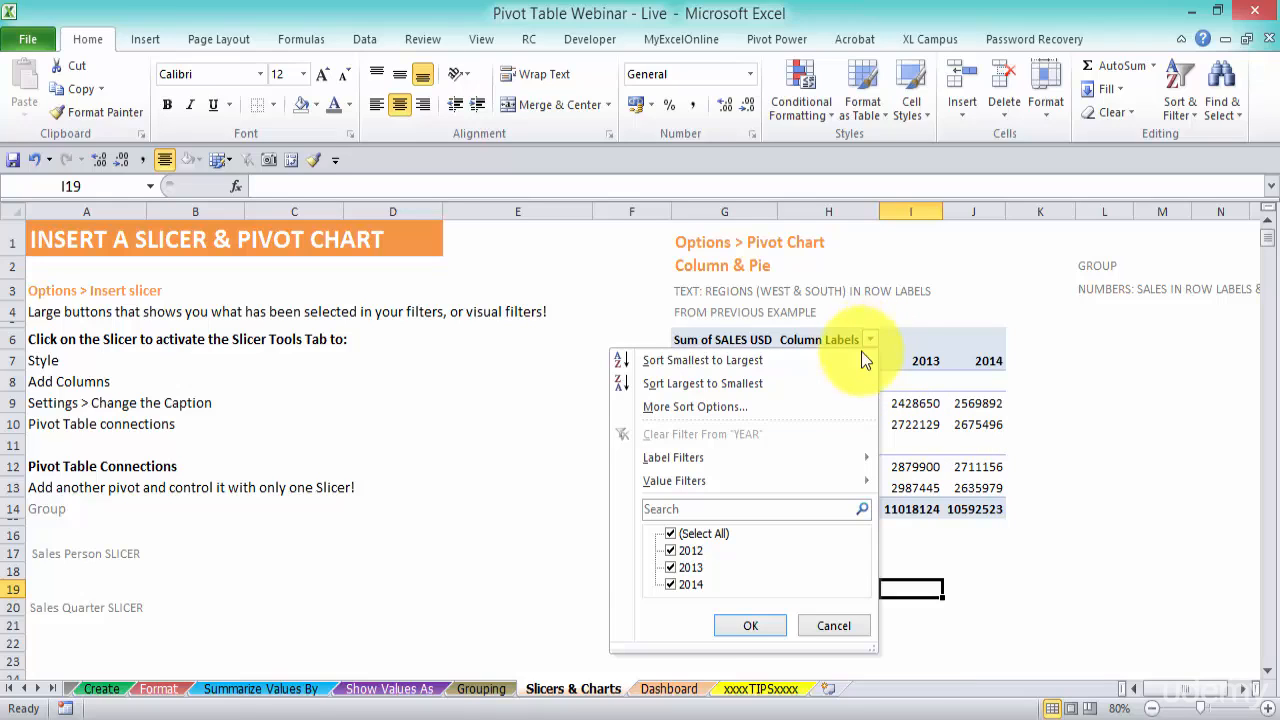
click(671, 551)
click(671, 582)
click(671, 582)
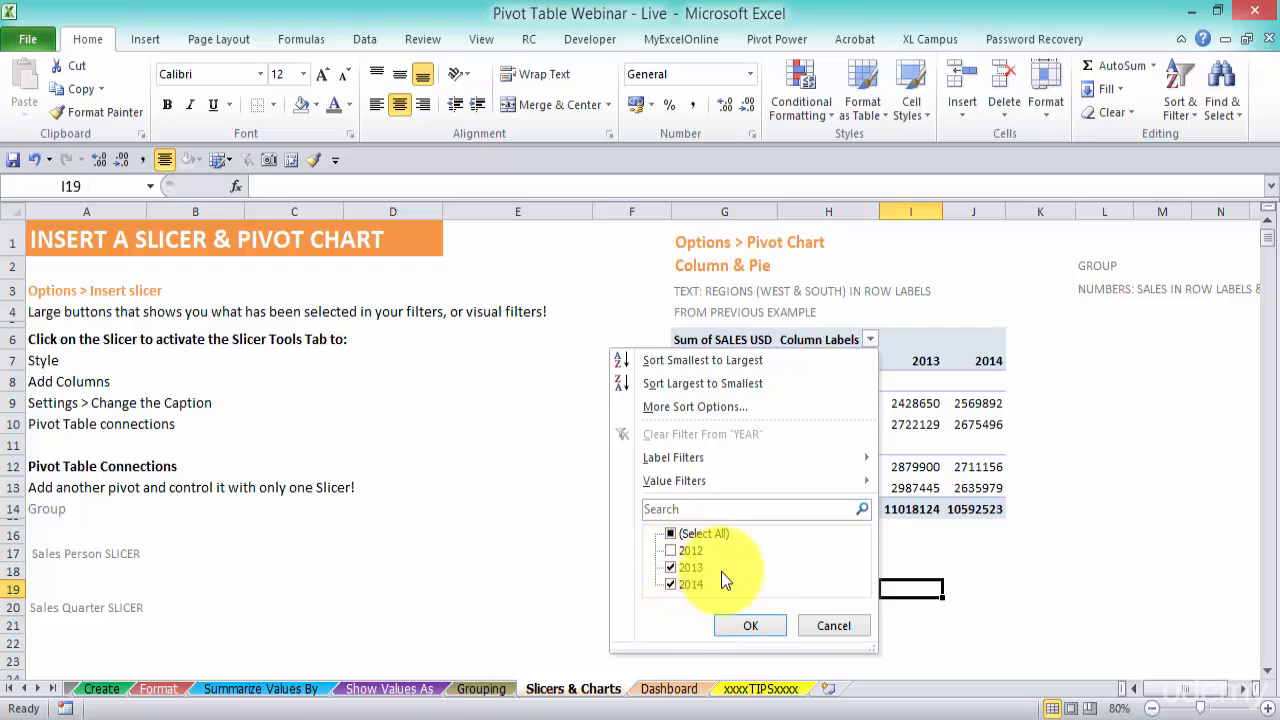
click(761, 635)
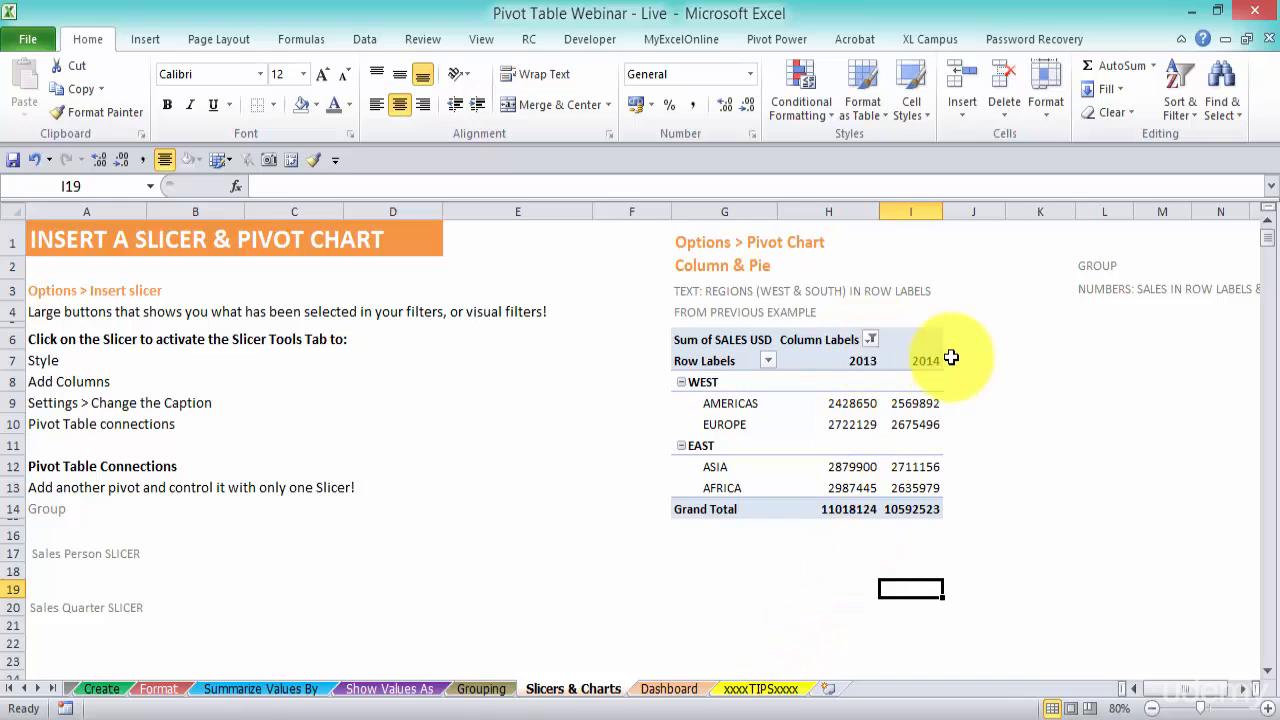
Clear the YEAR filter from the pivot table's column labels
click(869, 342)
click(700, 434)
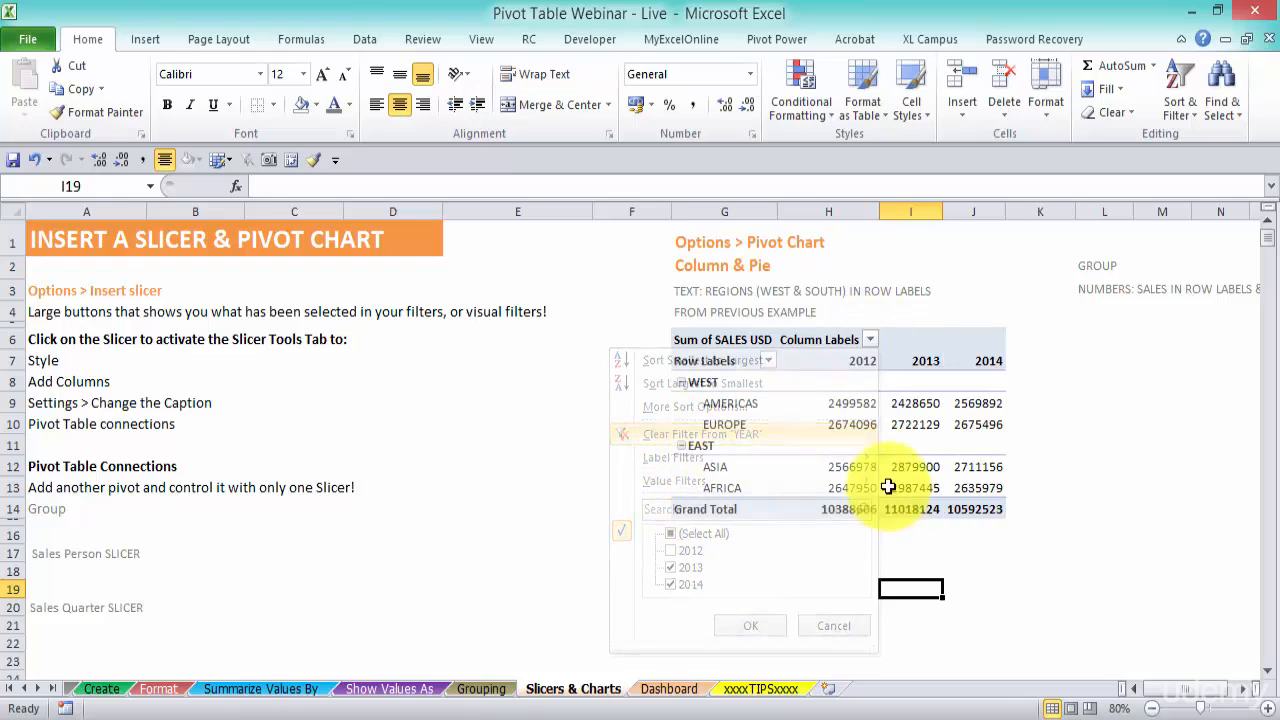
Insert a slicer for the SALES PERSON field on the pasted pivot table
click(863, 405)
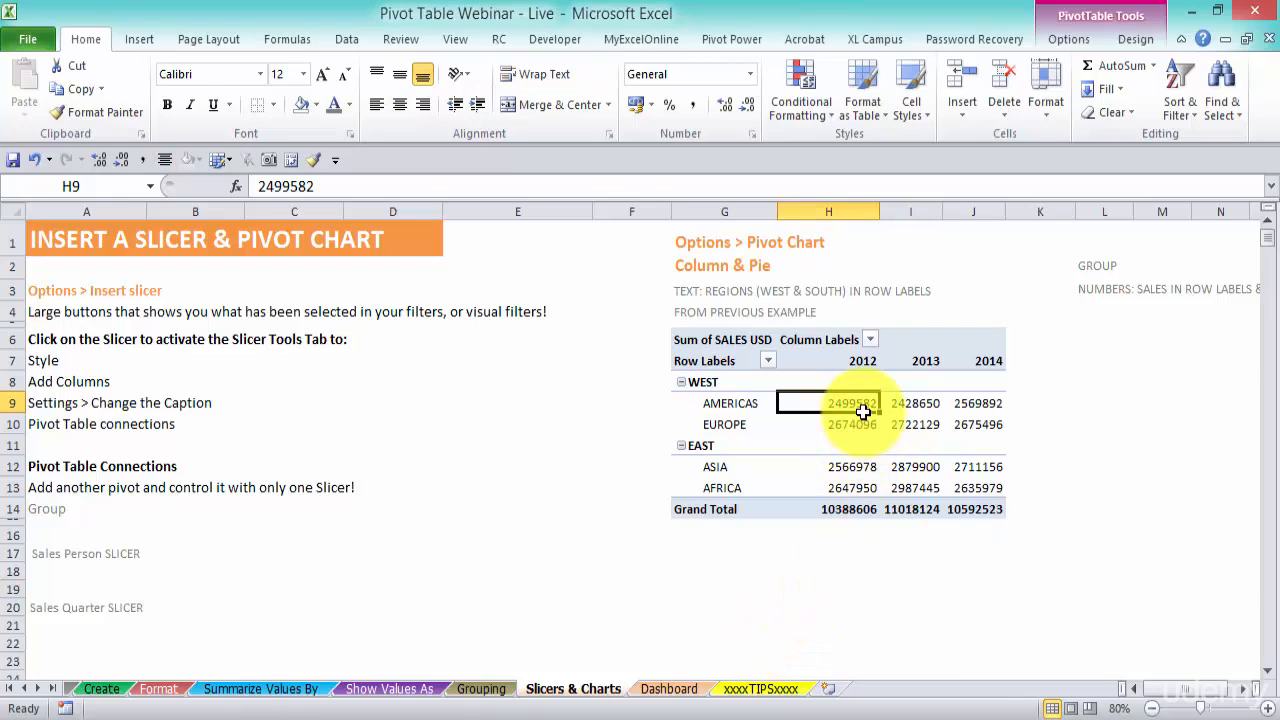
click(1068, 39)
click(431, 79)
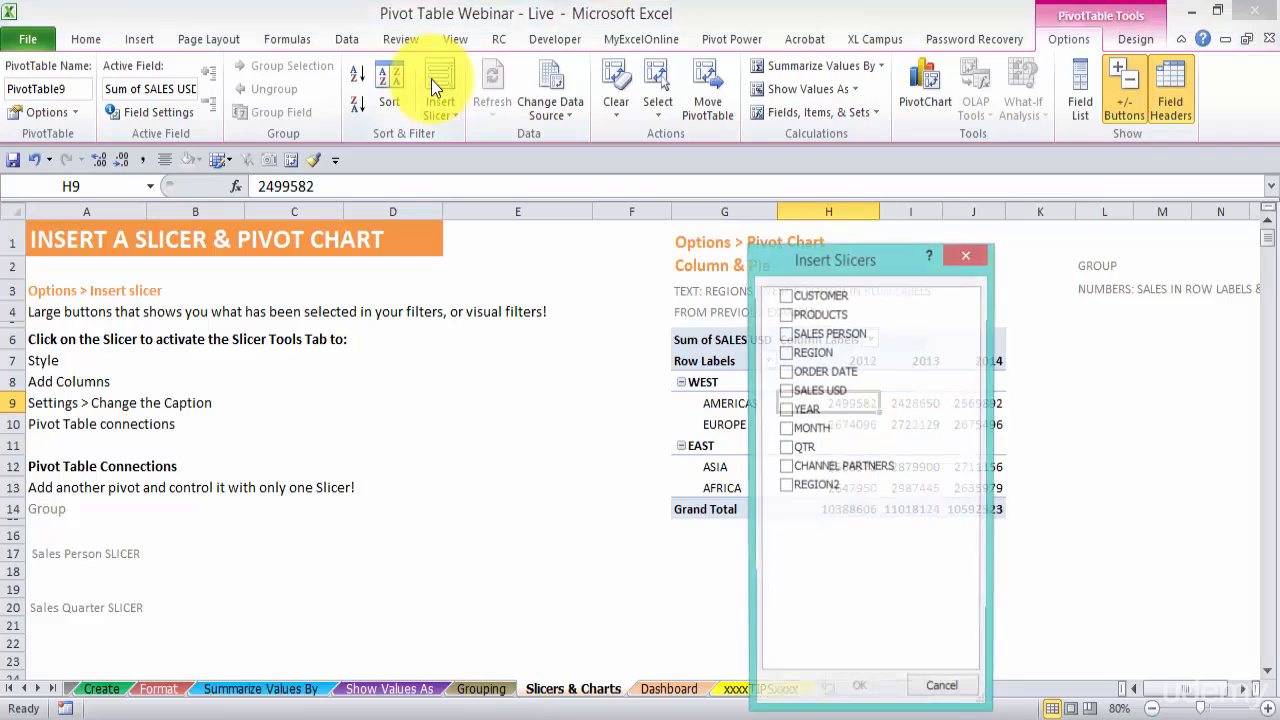
drag(845, 263, 502, 188)
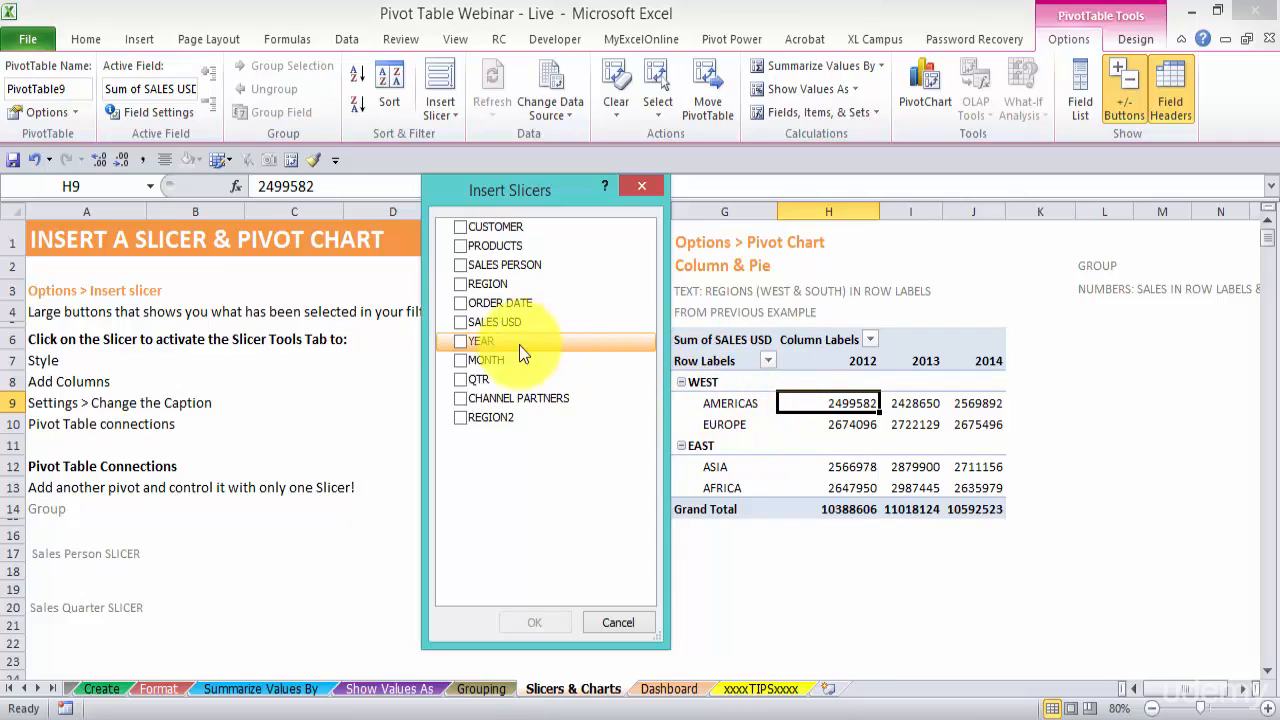
click(459, 265)
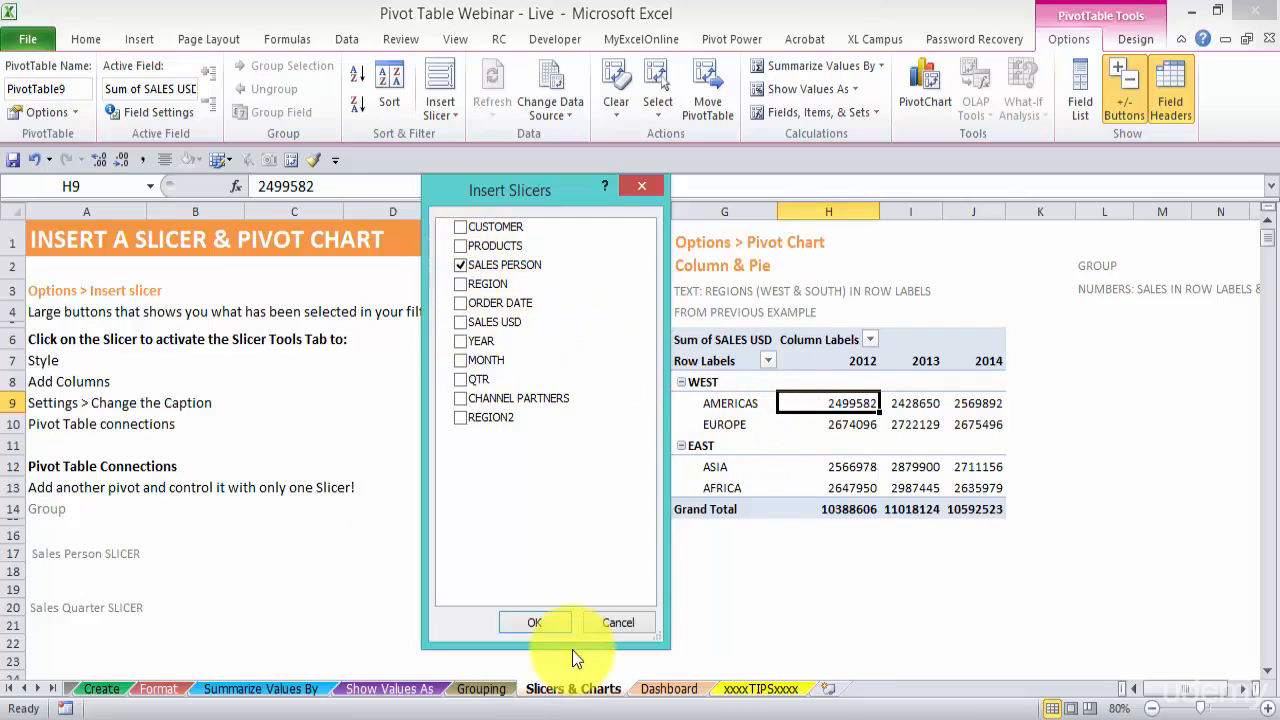
click(535, 621)
Move the SALES PERSON slicer beside the notes in column D and shorten it to fit its four buttons
drag(700, 340, 481, 314)
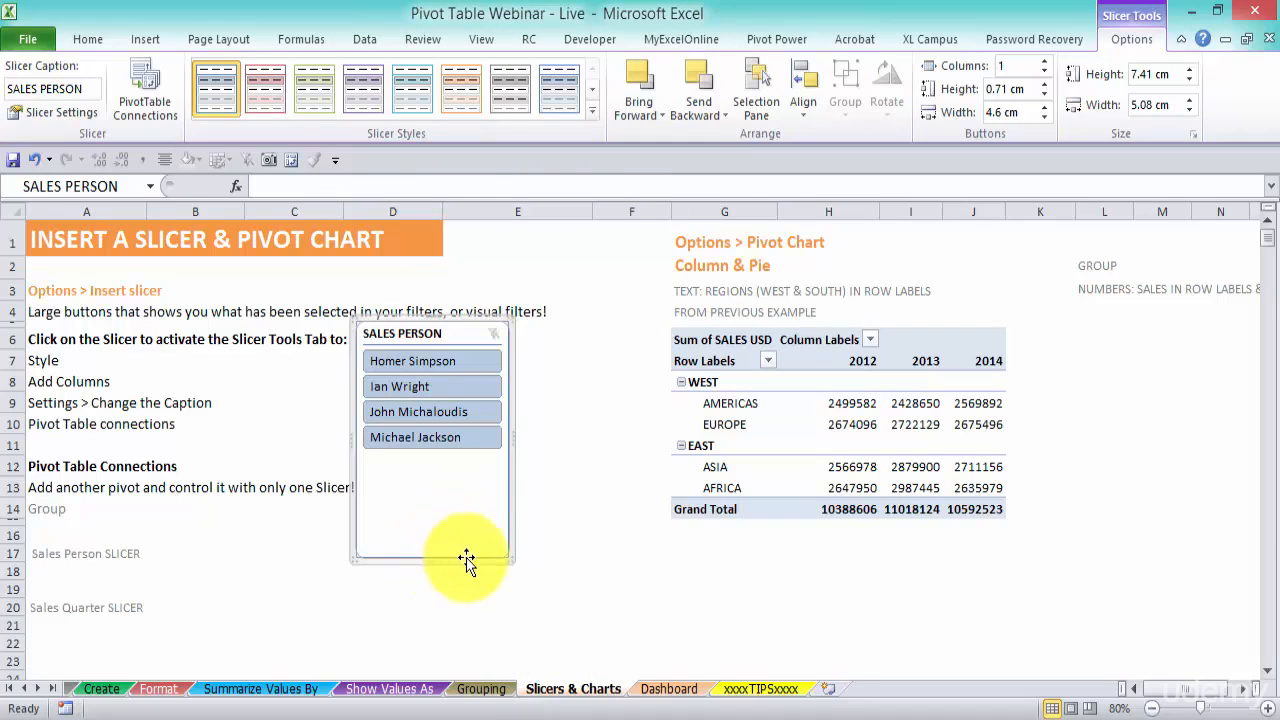
drag(510, 554, 514, 469)
click(625, 422)
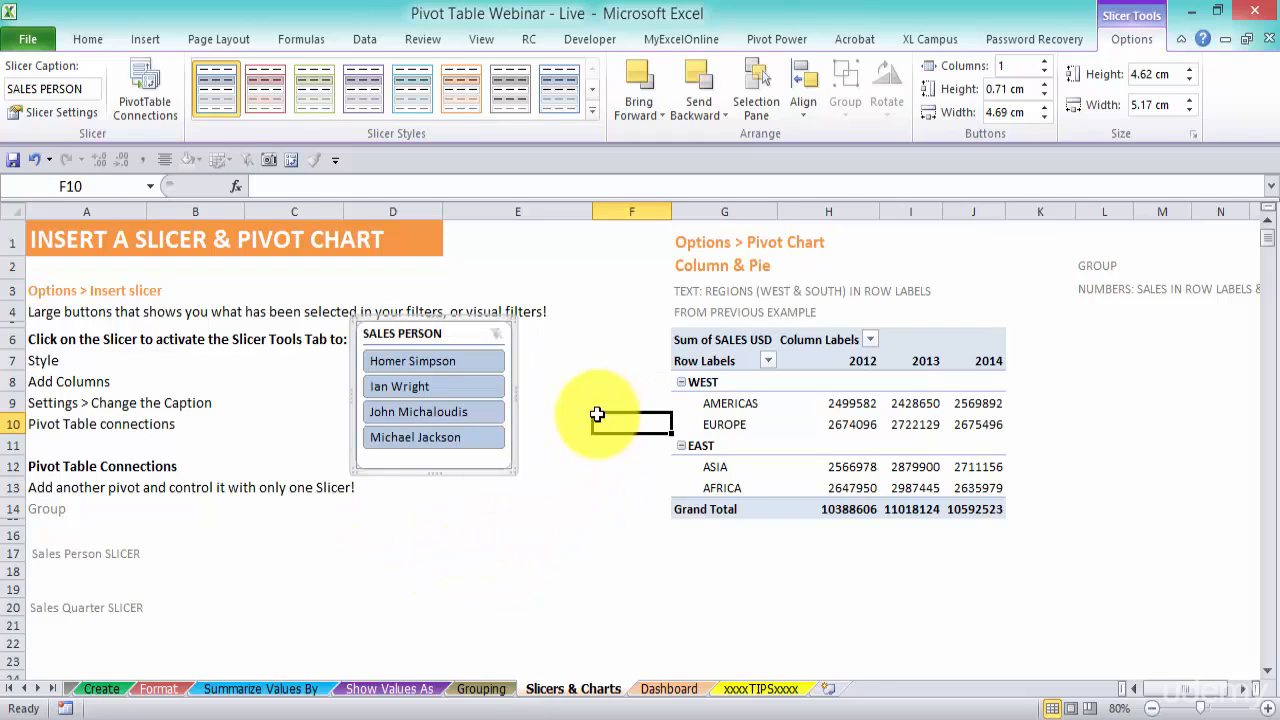
Apply the dark red slicer style to the SALES PERSON slicer
click(468, 334)
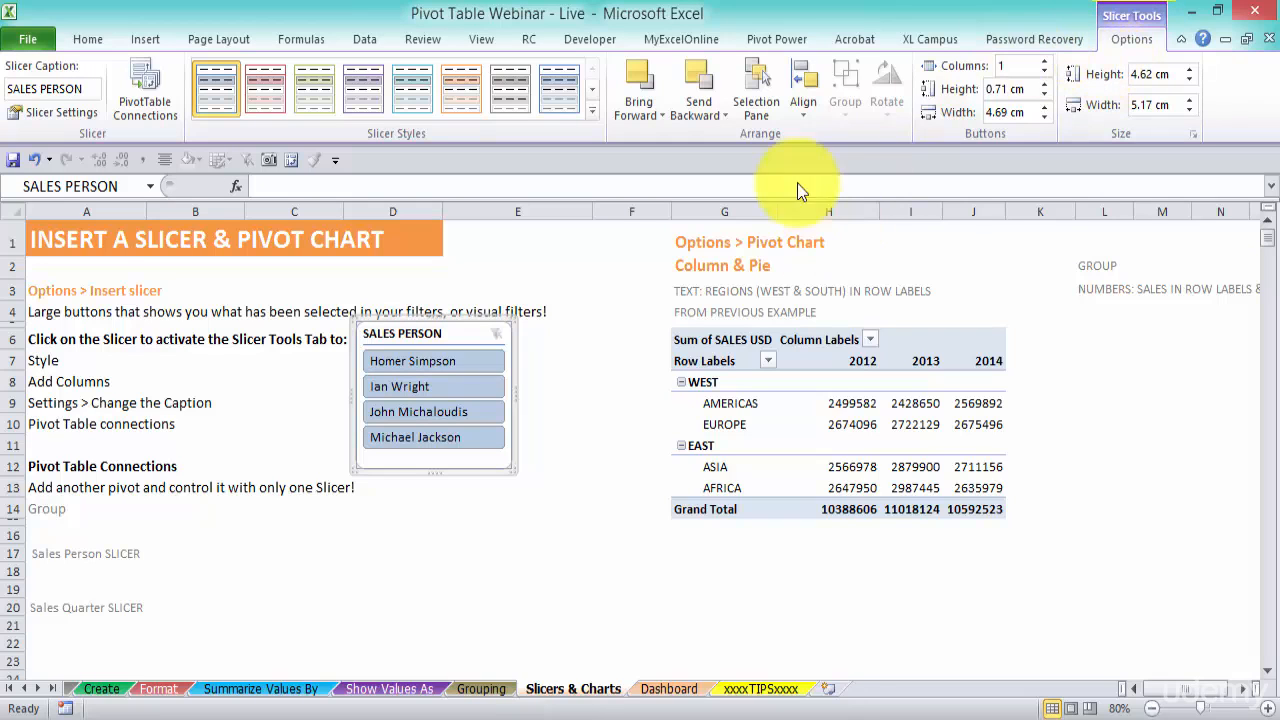
click(590, 112)
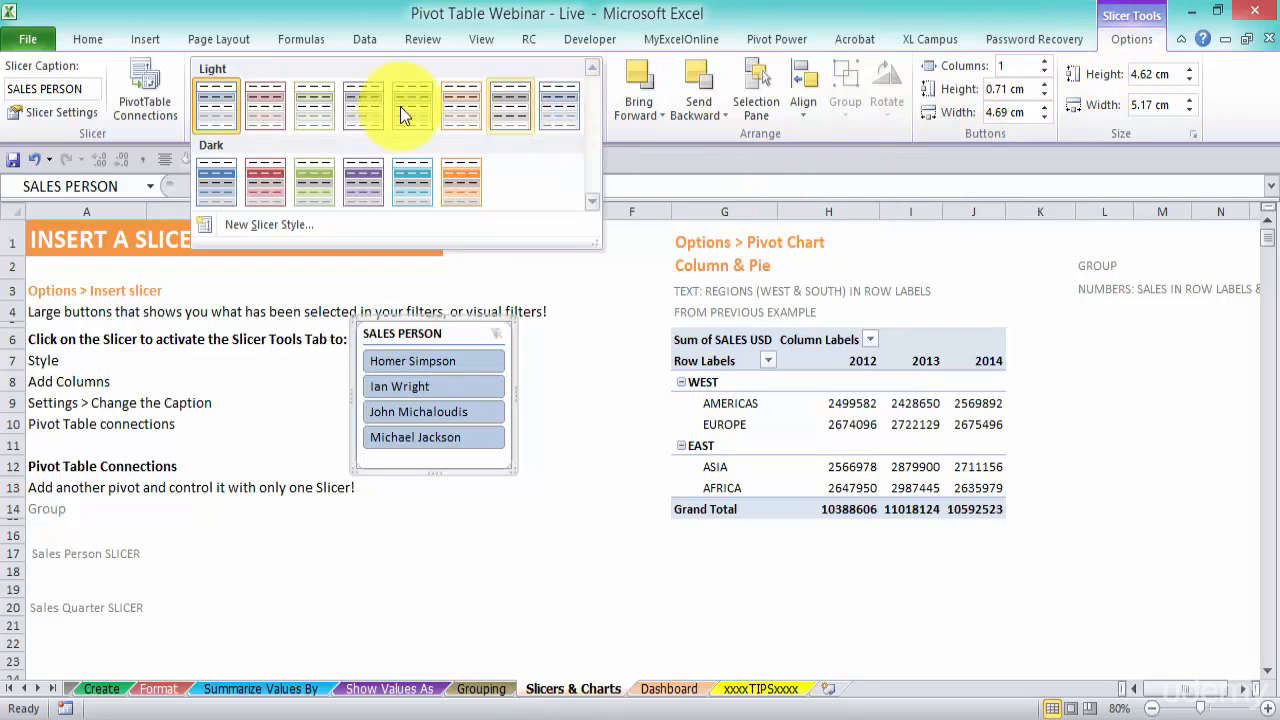
click(268, 174)
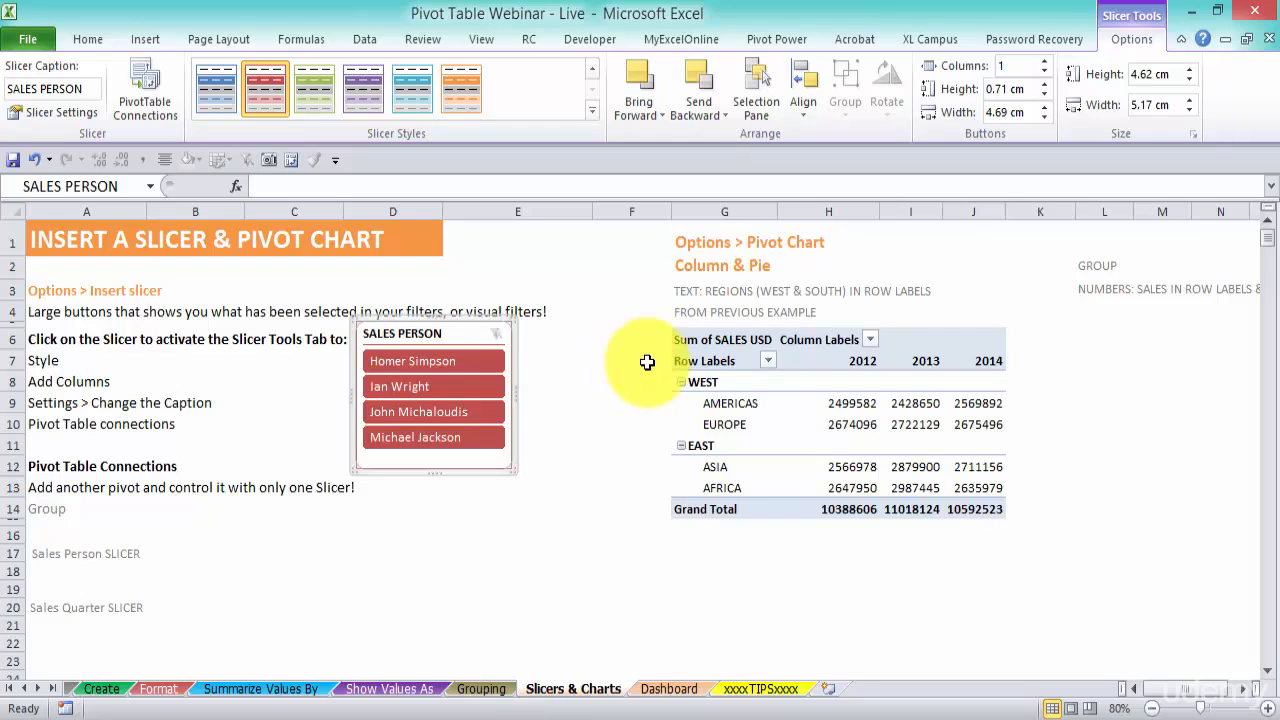
Filter the pivot table by each salesperson in turn using the slicer buttons, then clear the slicer filter
click(455, 362)
click(453, 385)
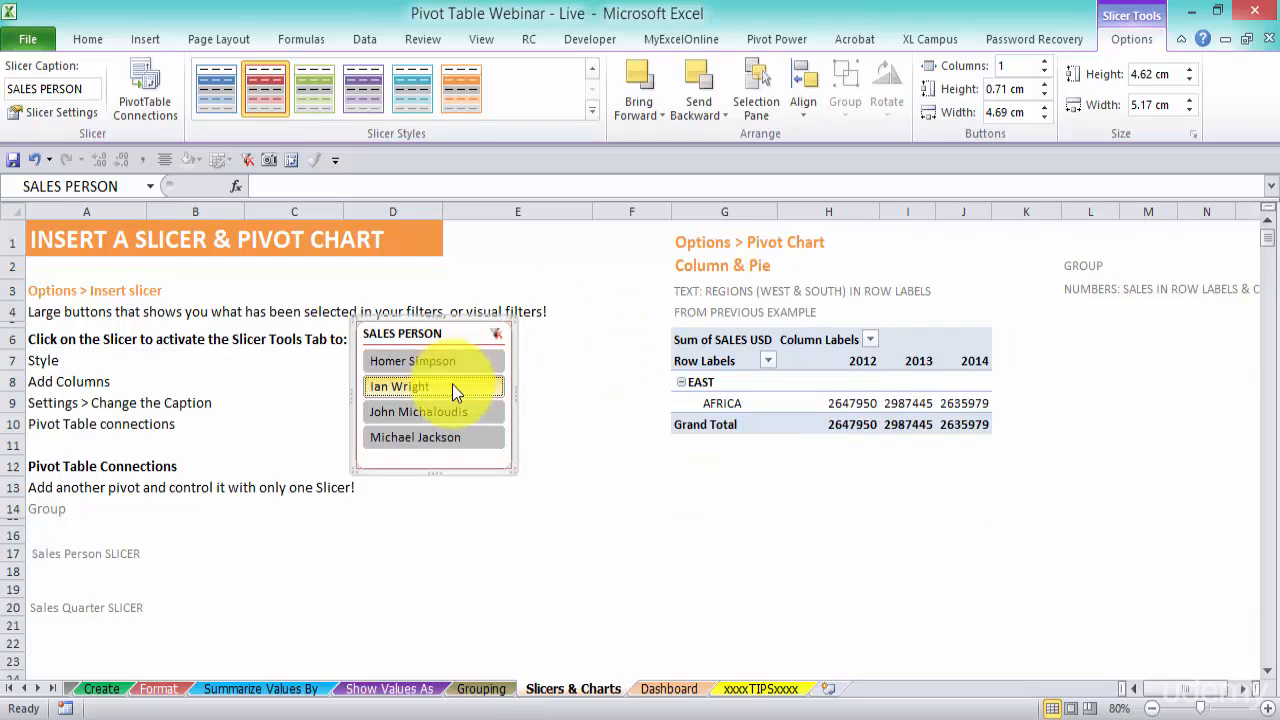
click(451, 410)
click(452, 433)
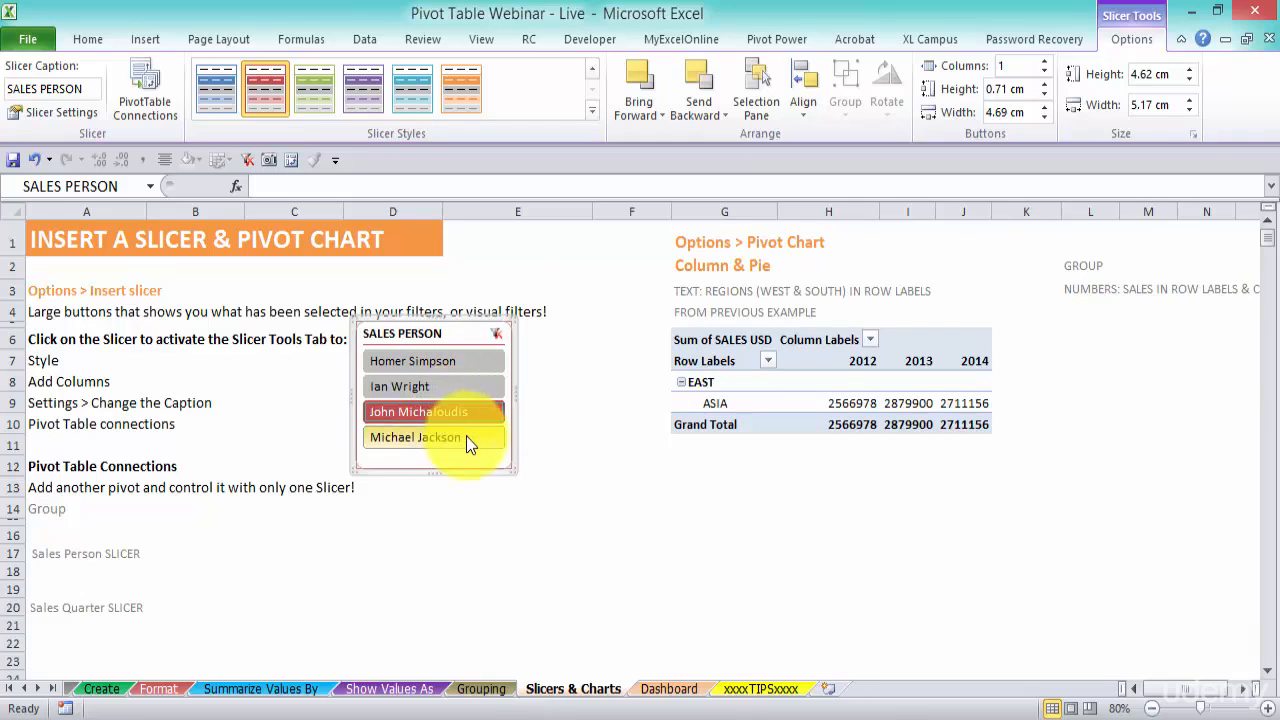
click(468, 413)
click(470, 390)
click(473, 364)
click(468, 392)
click(463, 412)
click(466, 437)
click(498, 334)
Move the SALES PERSON slicer slightly right and down, then deselect it
drag(463, 330, 503, 340)
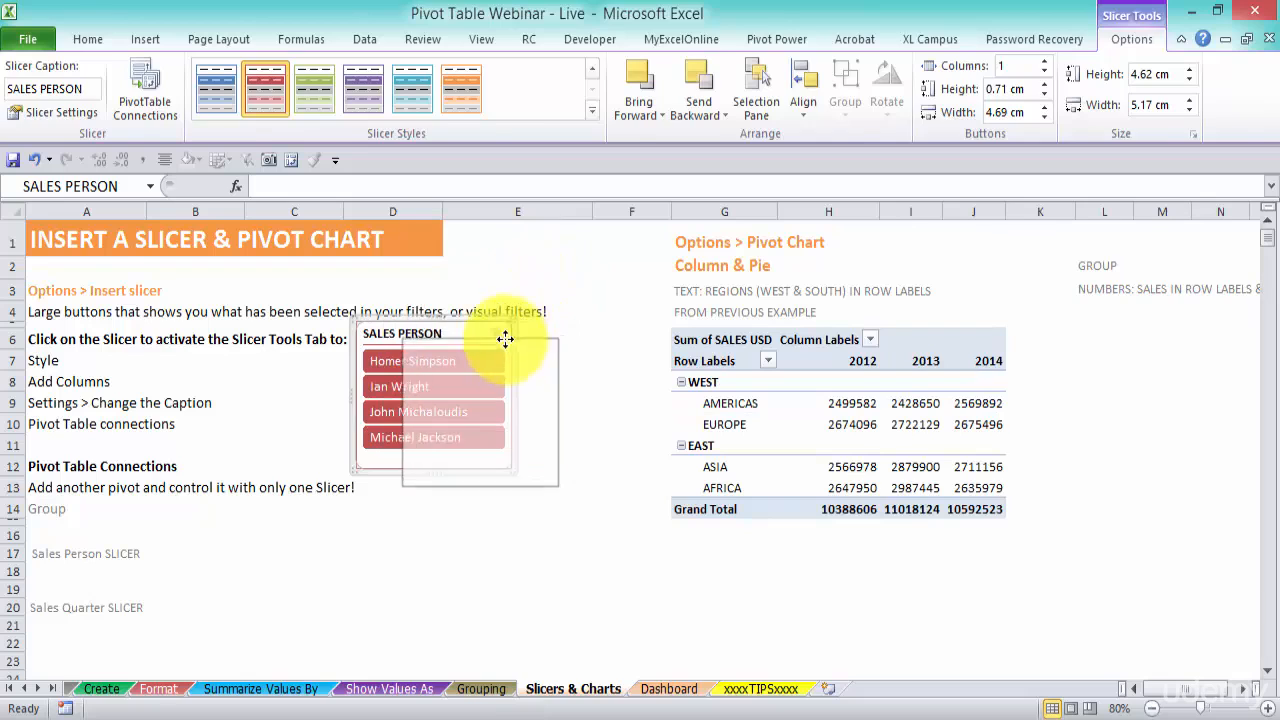
key(Escape)
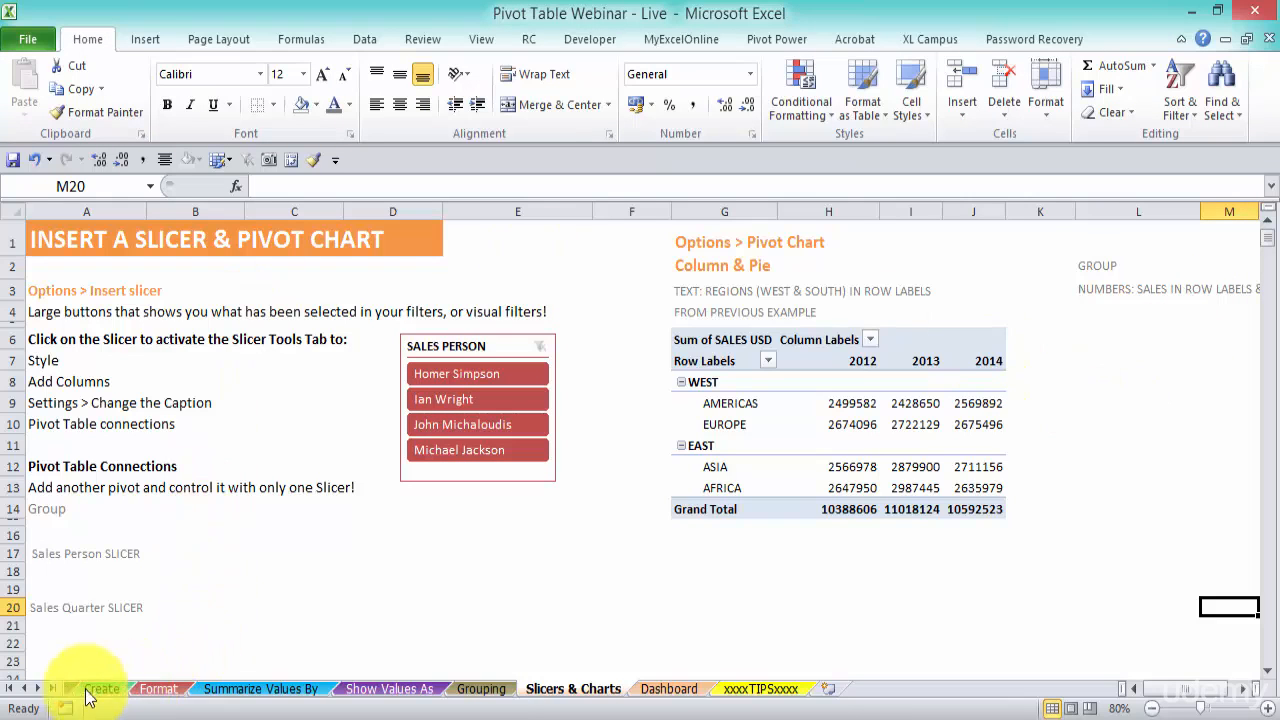
Create a new PivotTable from the Data_Source table, placed on the existing Slicers & Charts sheet at cell L6
click(22, 688)
click(100, 688)
click(343, 411)
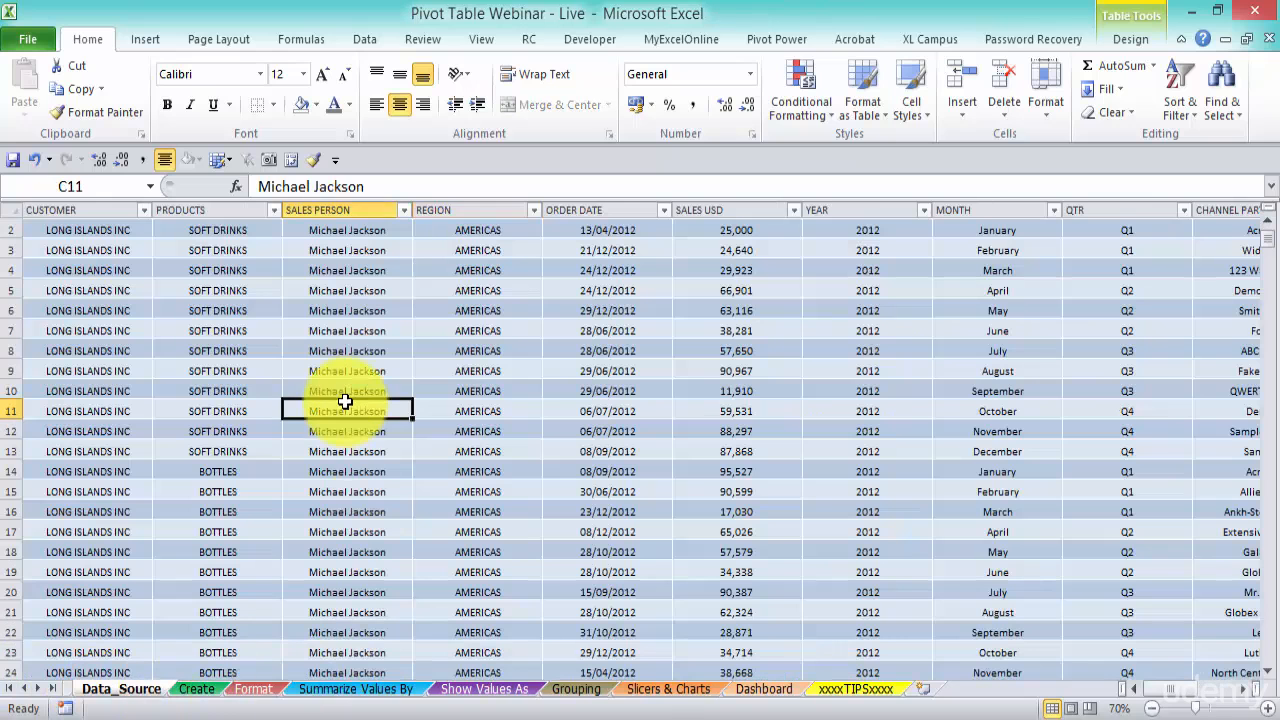
click(145, 39)
click(31, 80)
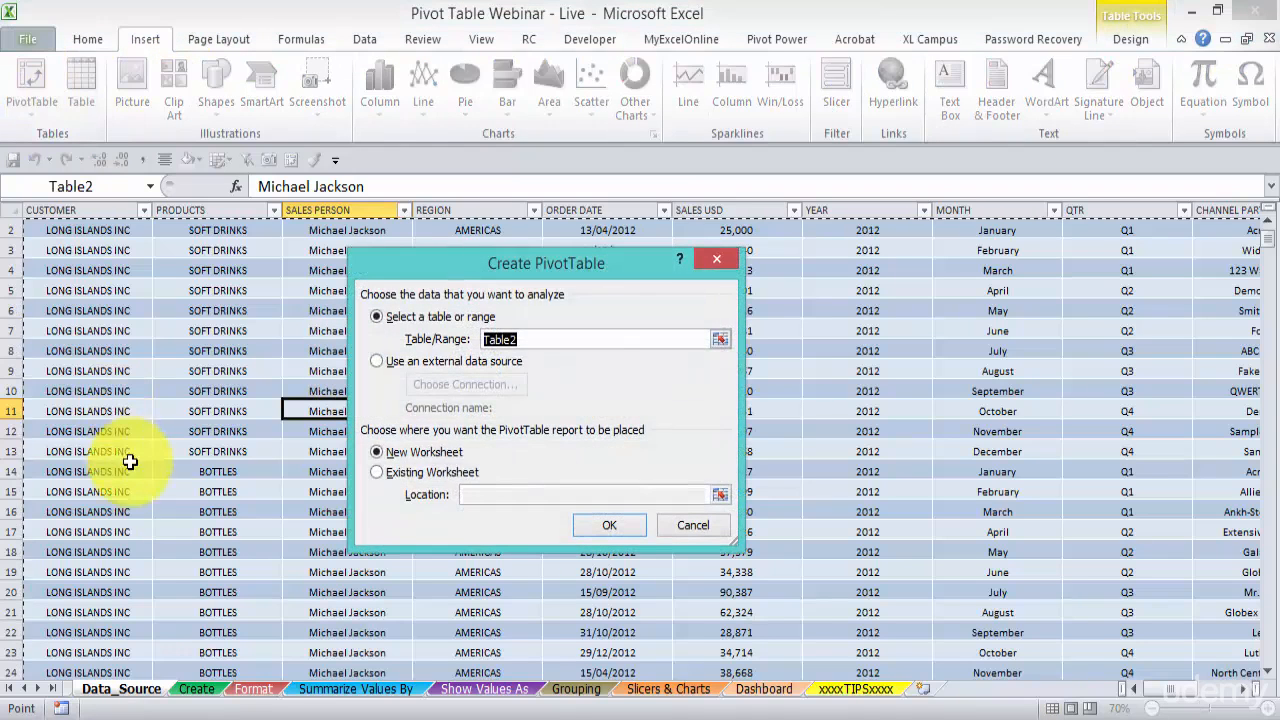
click(404, 478)
click(719, 495)
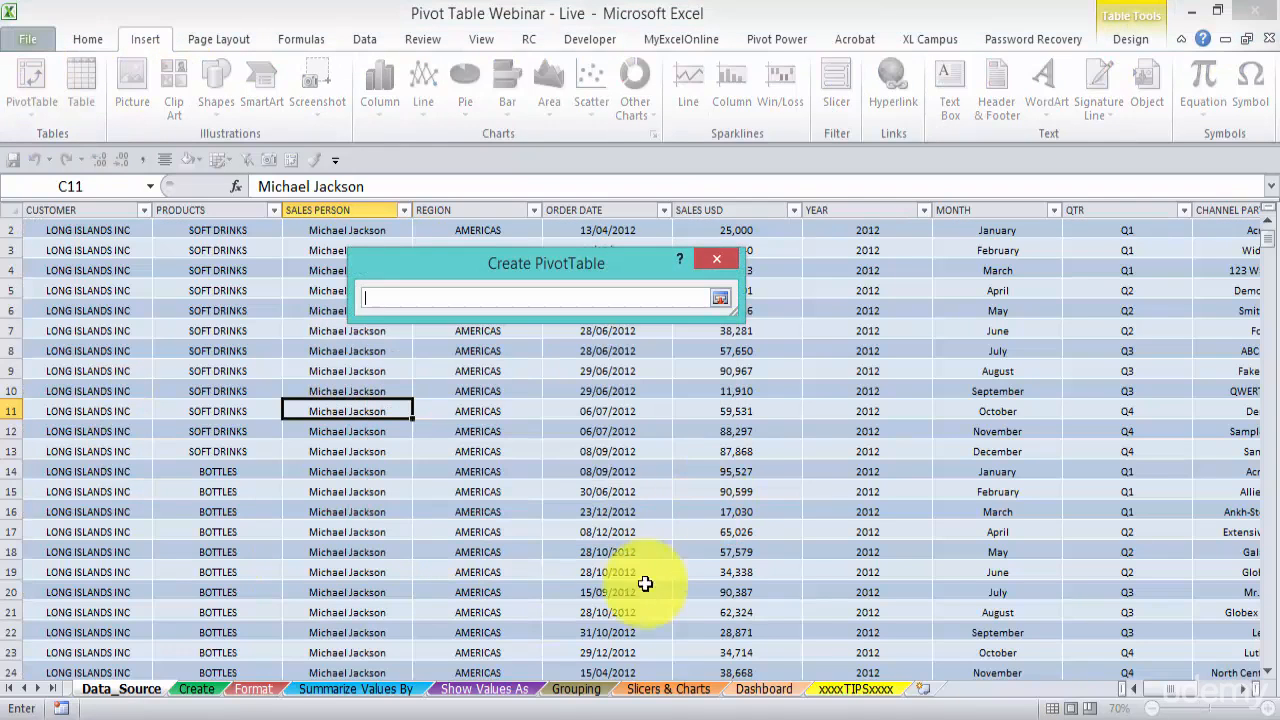
click(632, 694)
scroll(1190, 688, right, 1)
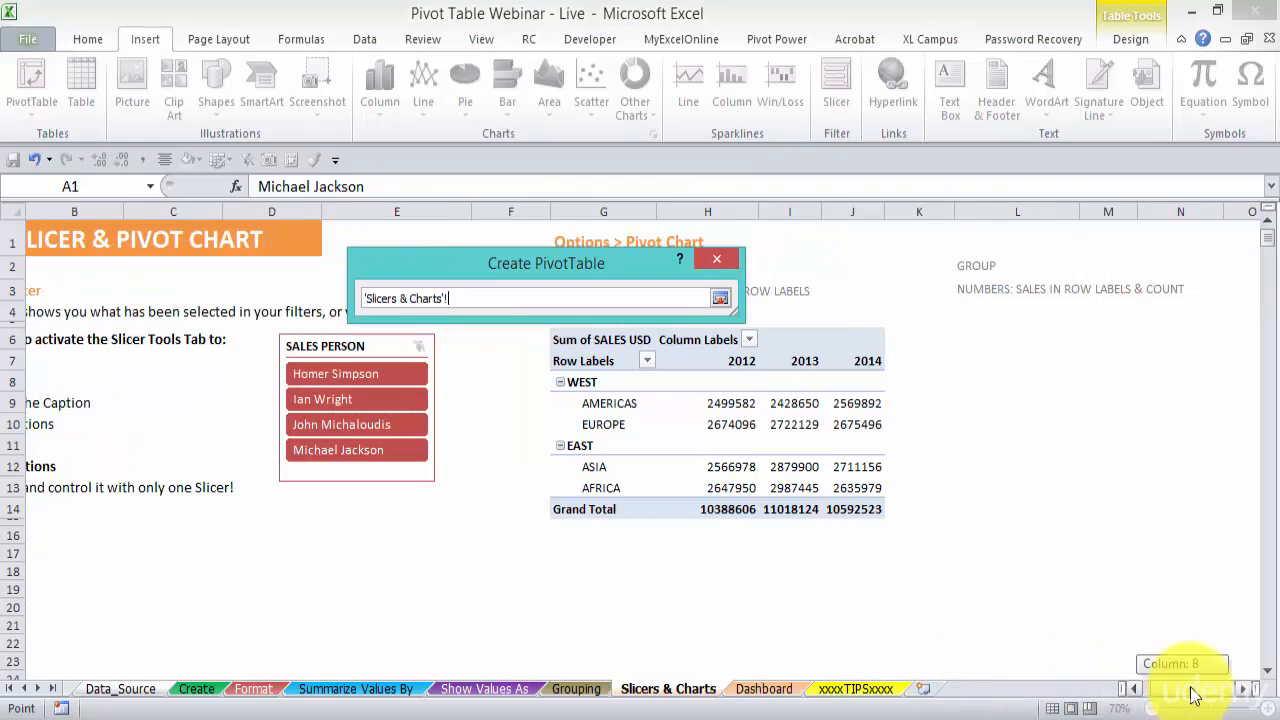
key(Return)
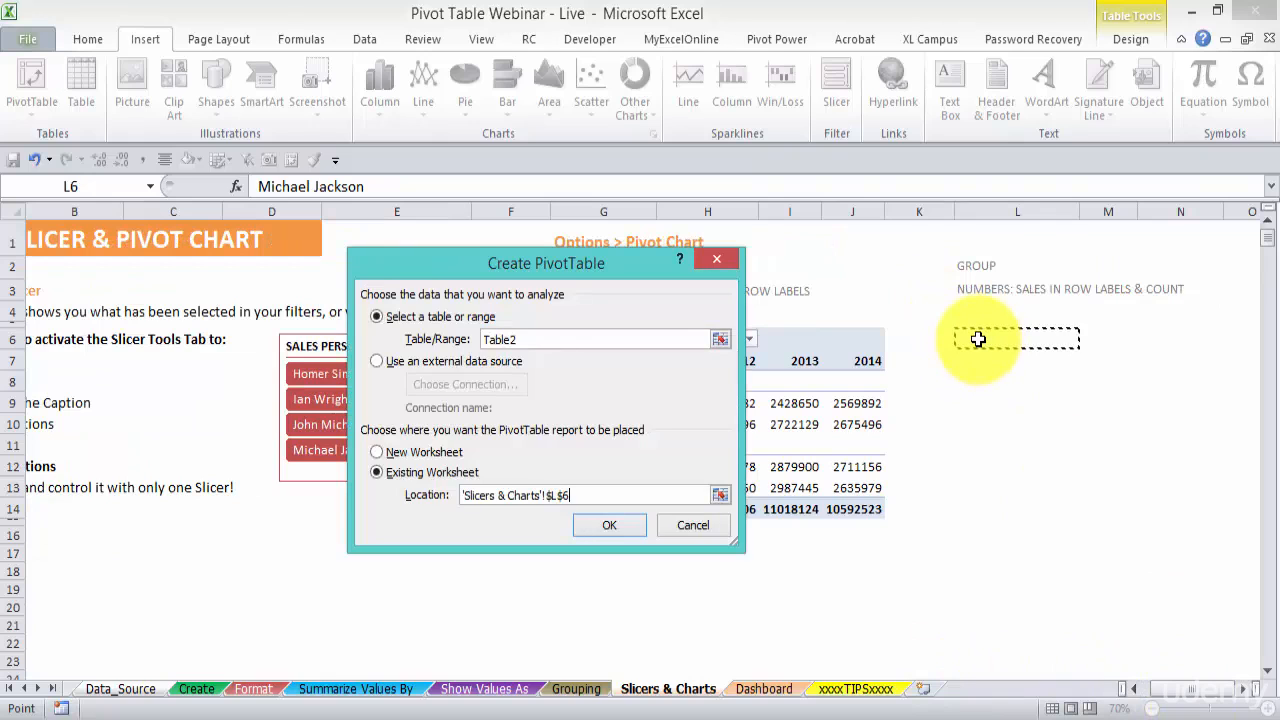
click(633, 525)
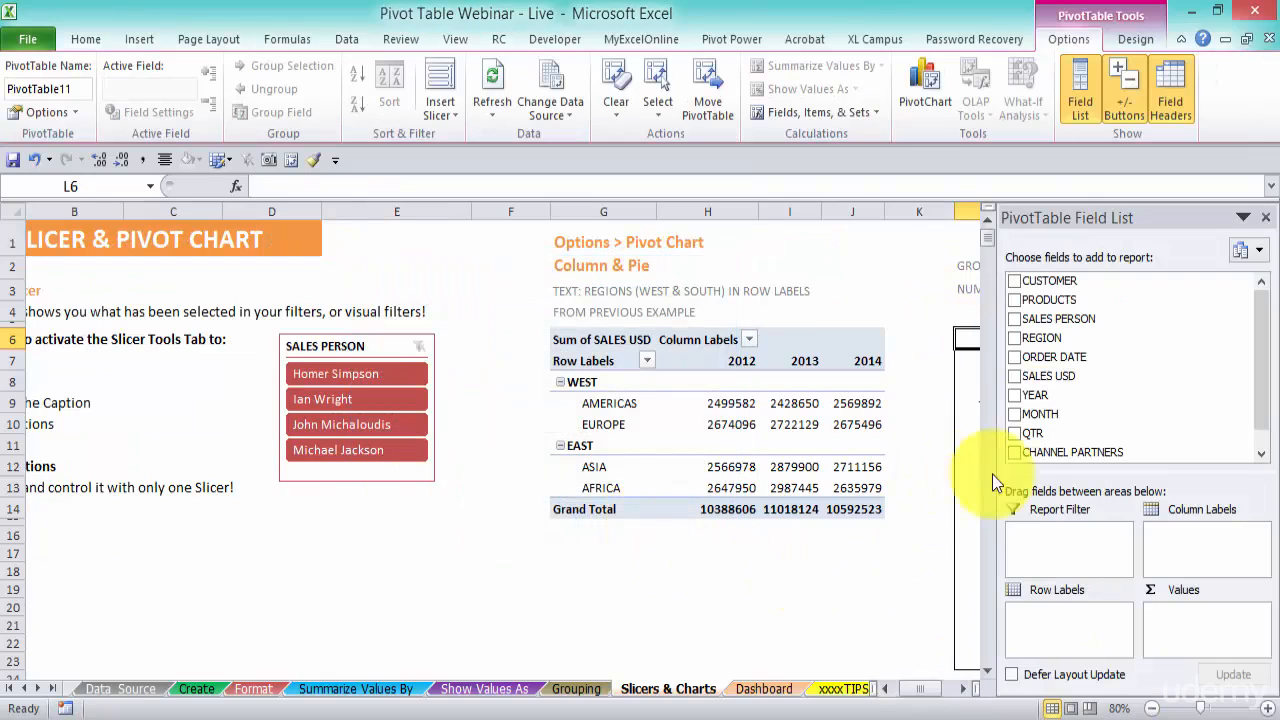
Add SALES USD to both the row labels and the values of the new pivot table, widening its label column
click(962, 688)
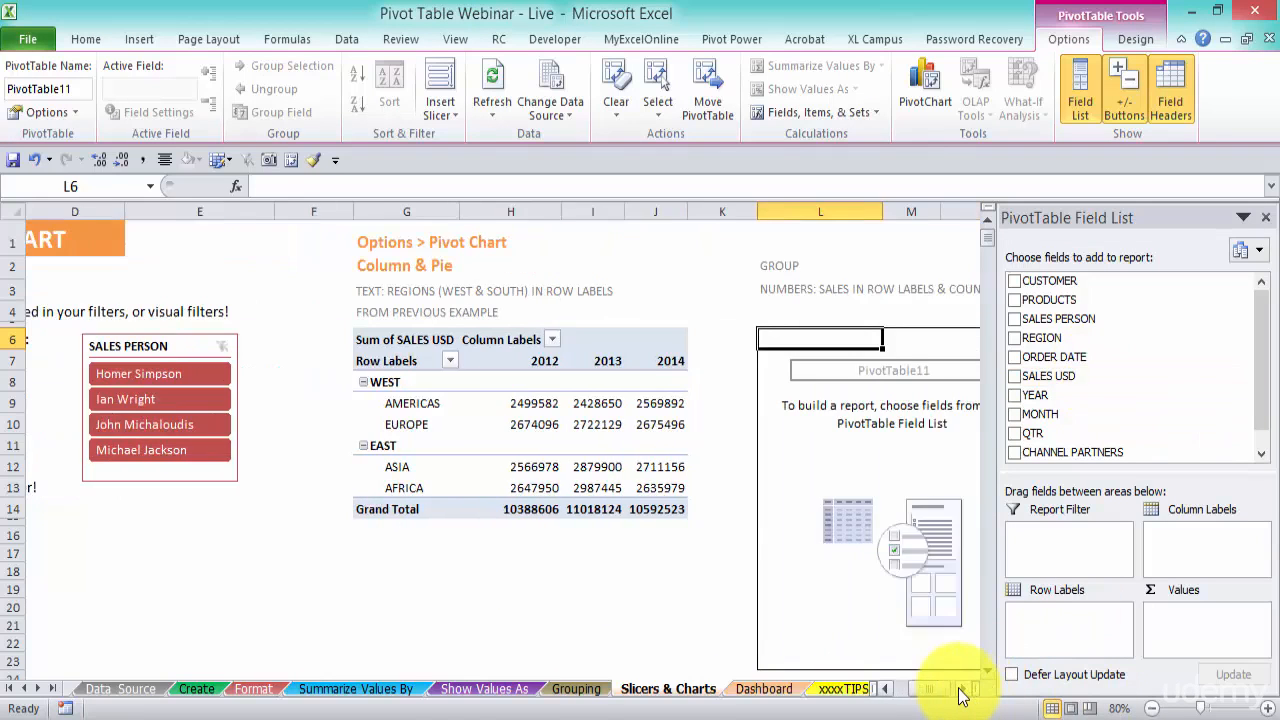
drag(1050, 376, 1063, 626)
drag(592, 211, 604, 211)
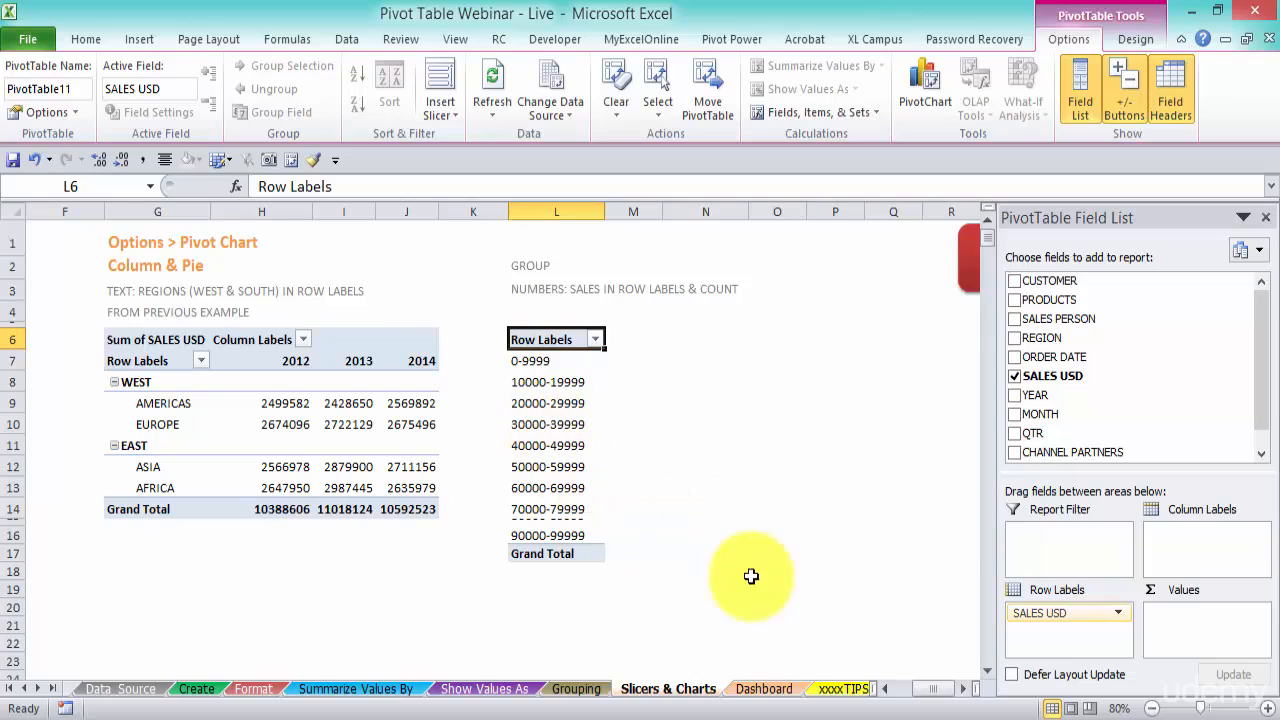
drag(1052, 376, 1211, 632)
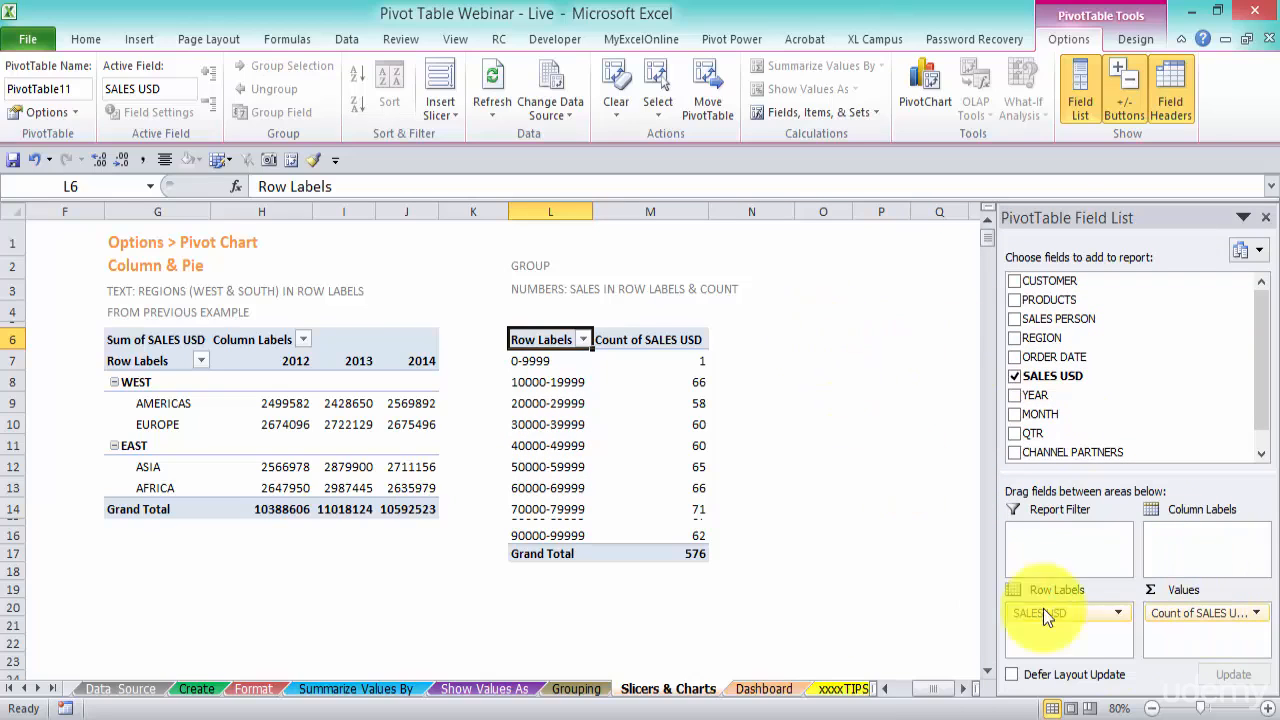
Change the new pivot table's value field to summarize SALES USD by Sum instead of Count
click(1258, 614)
click(1190, 590)
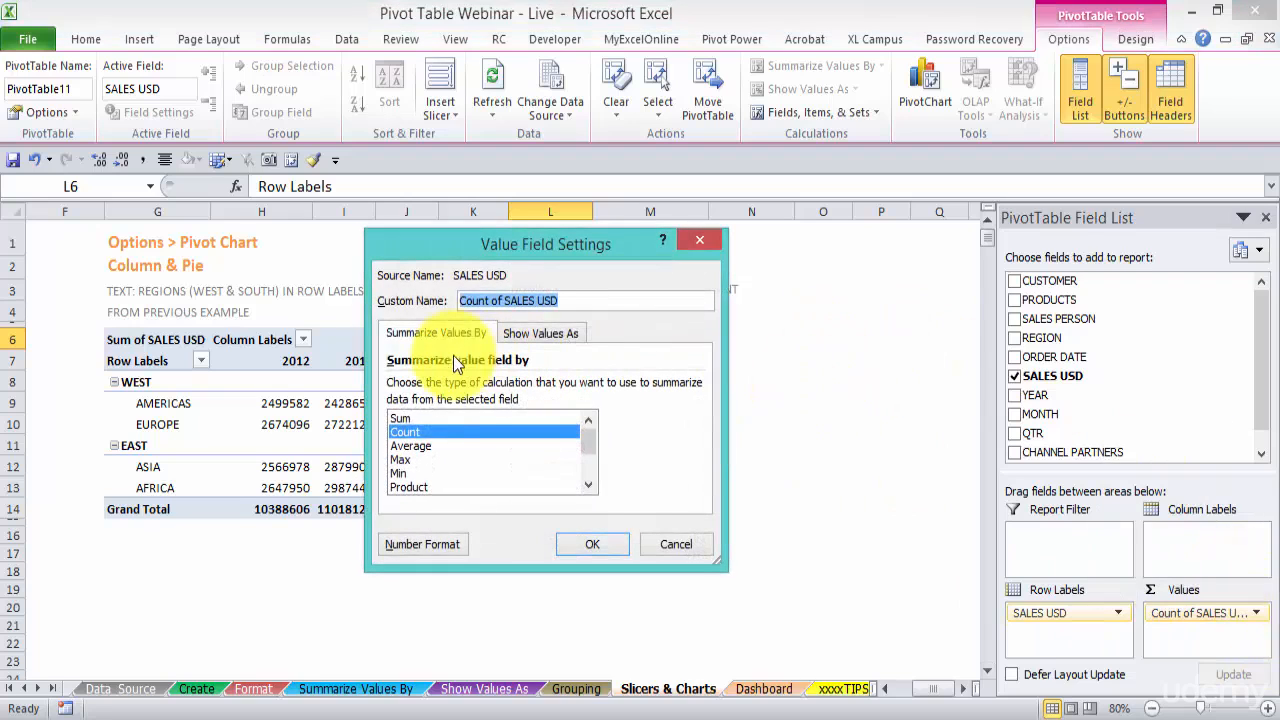
click(425, 420)
click(592, 544)
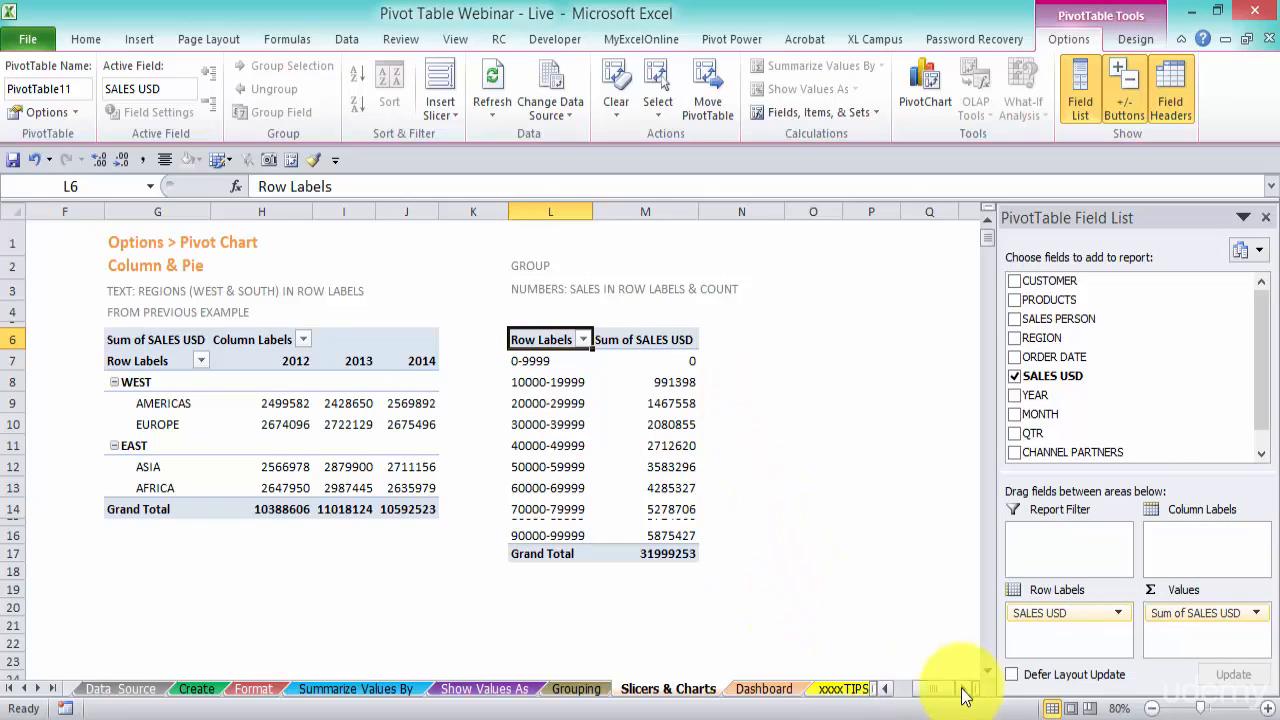
Insert a MONTH slicer for the new pivot table and place it beside the table
click(888, 690)
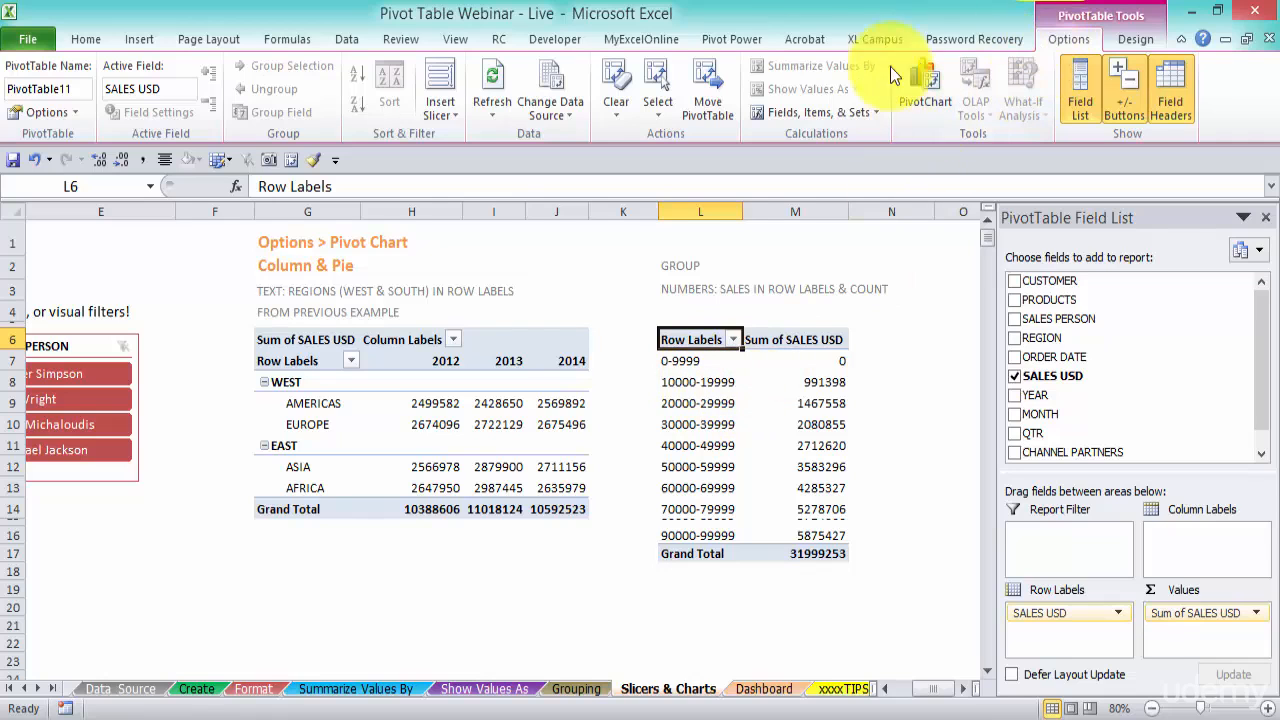
click(448, 81)
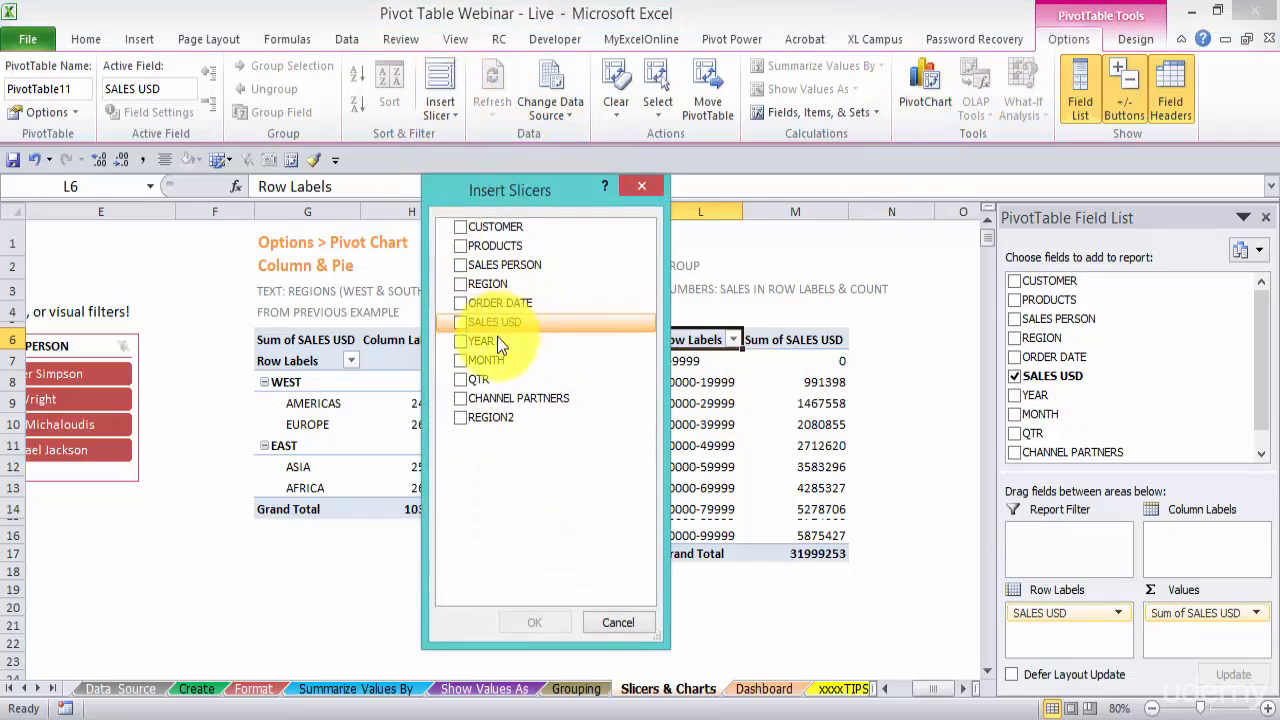
click(461, 360)
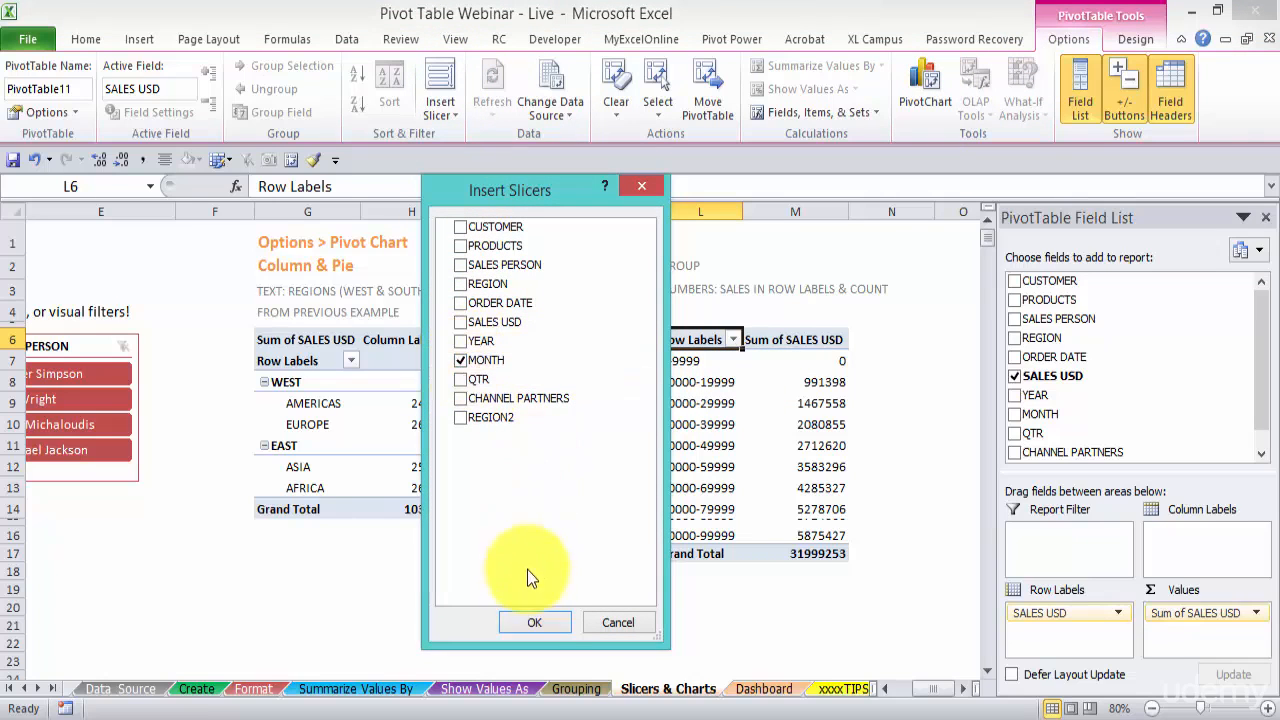
click(537, 623)
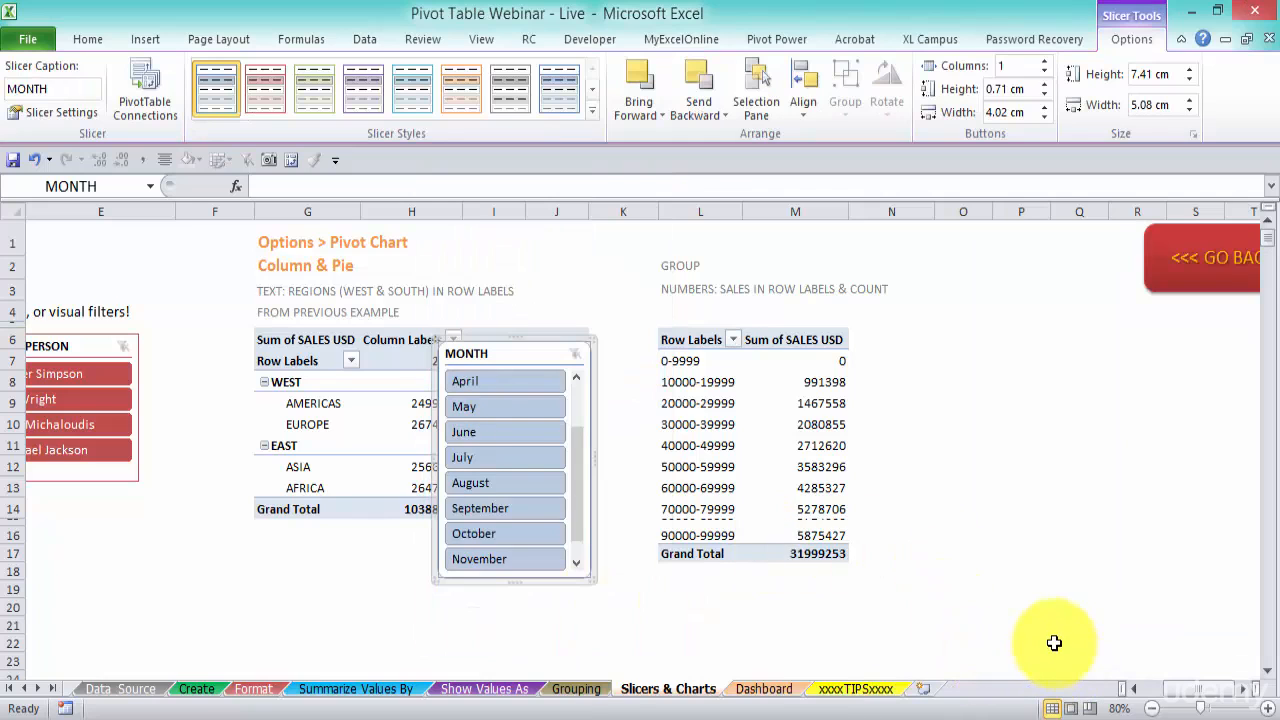
drag(529, 354, 977, 332)
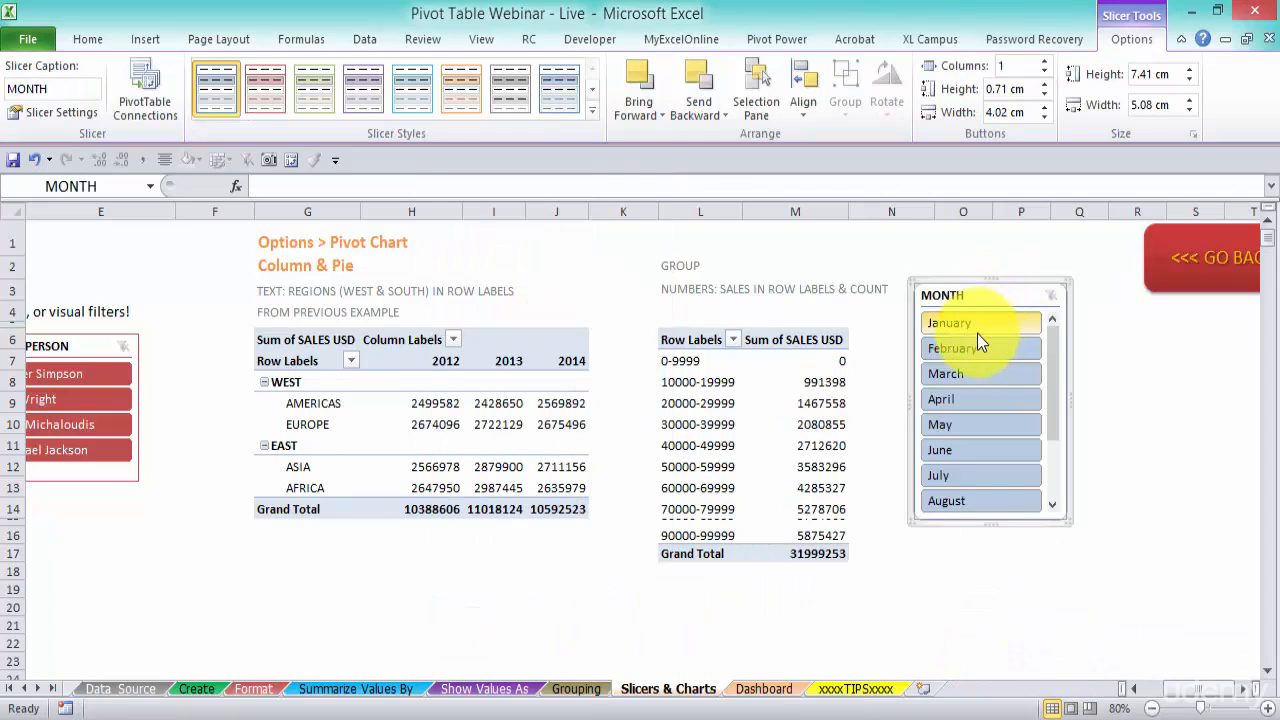
Filter the pivot table by individual months in turn using the MONTH slicer buttons
click(979, 327)
click(975, 352)
click(970, 403)
click(974, 452)
click(983, 475)
click(985, 450)
click(989, 424)
click(990, 398)
click(991, 373)
click(993, 348)
click(992, 325)
click(994, 349)
click(992, 329)
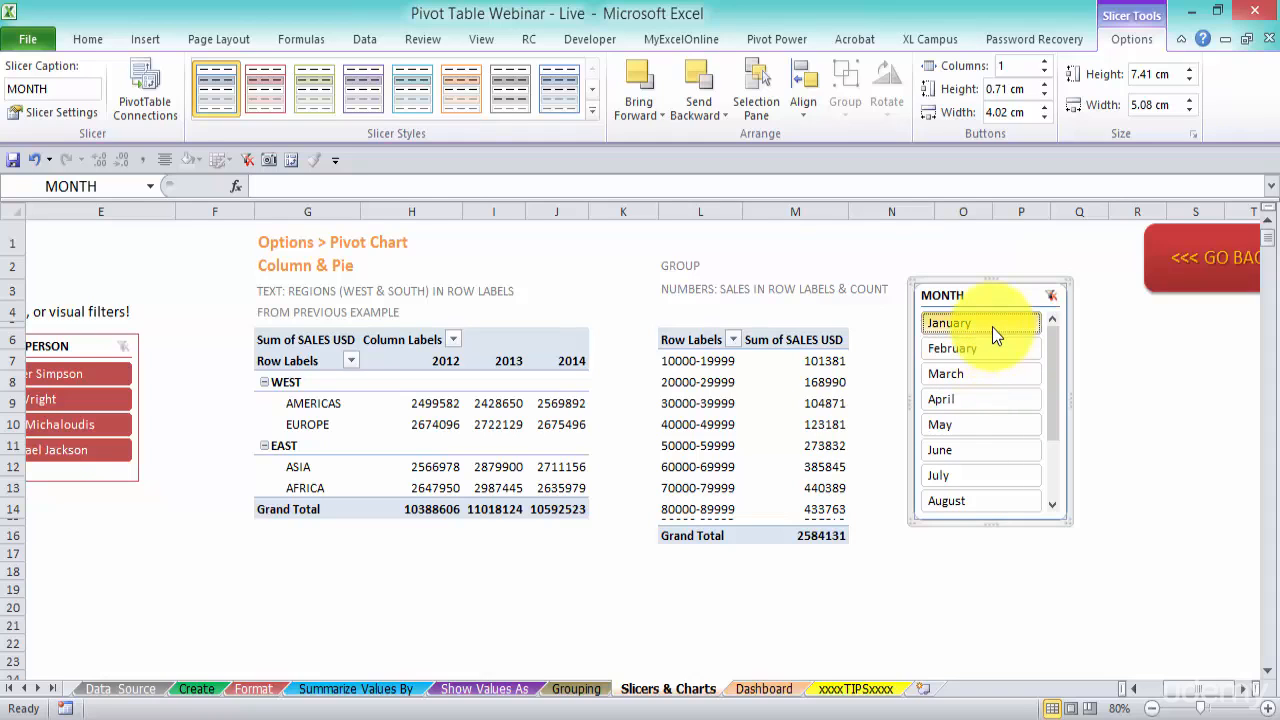
Select several months together in the MONTH slicer, finishing with January through May selected
drag(992, 327, 995, 406)
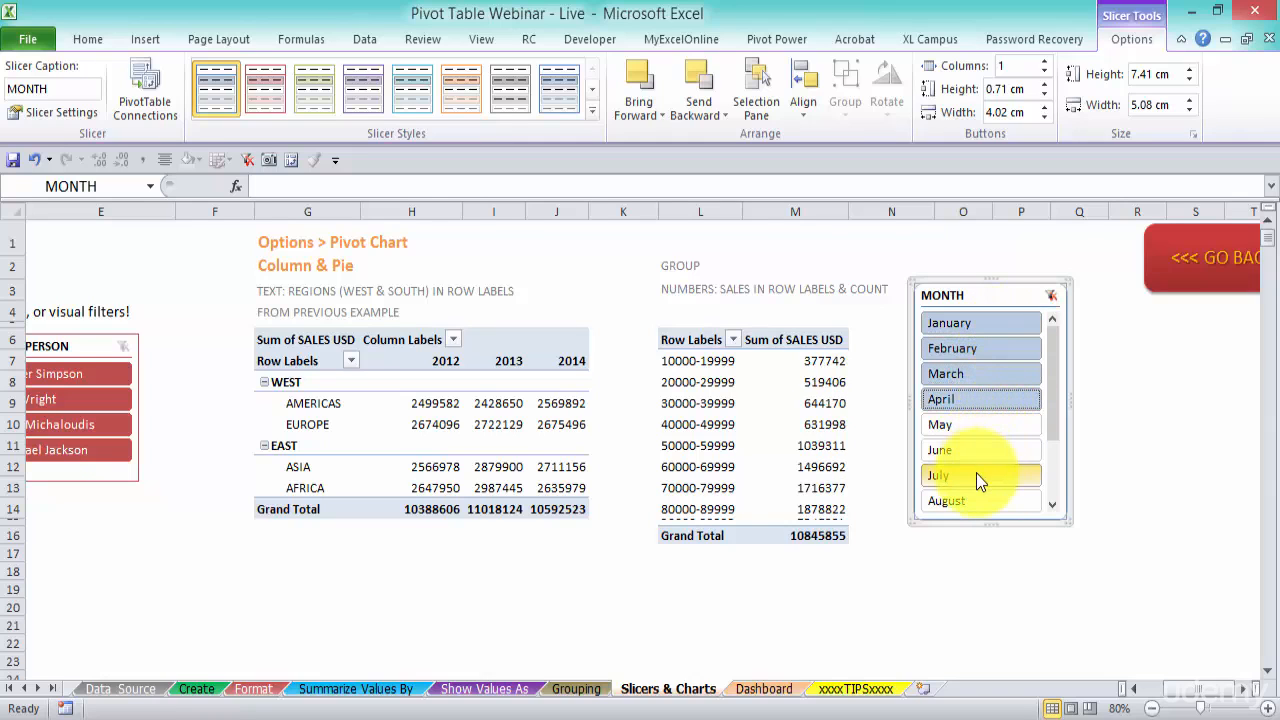
ctrl+click(980, 477)
ctrl+click(985, 403)
ctrl+click(983, 374)
ctrl+click(984, 354)
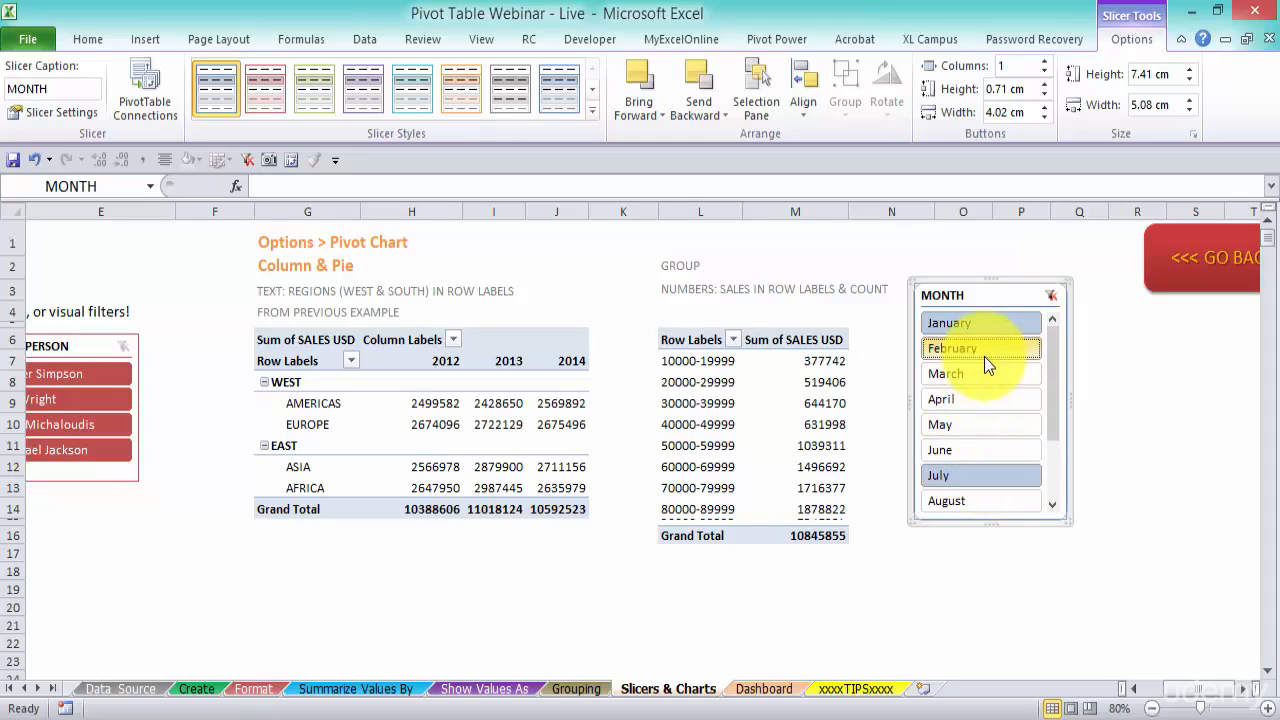
click(992, 320)
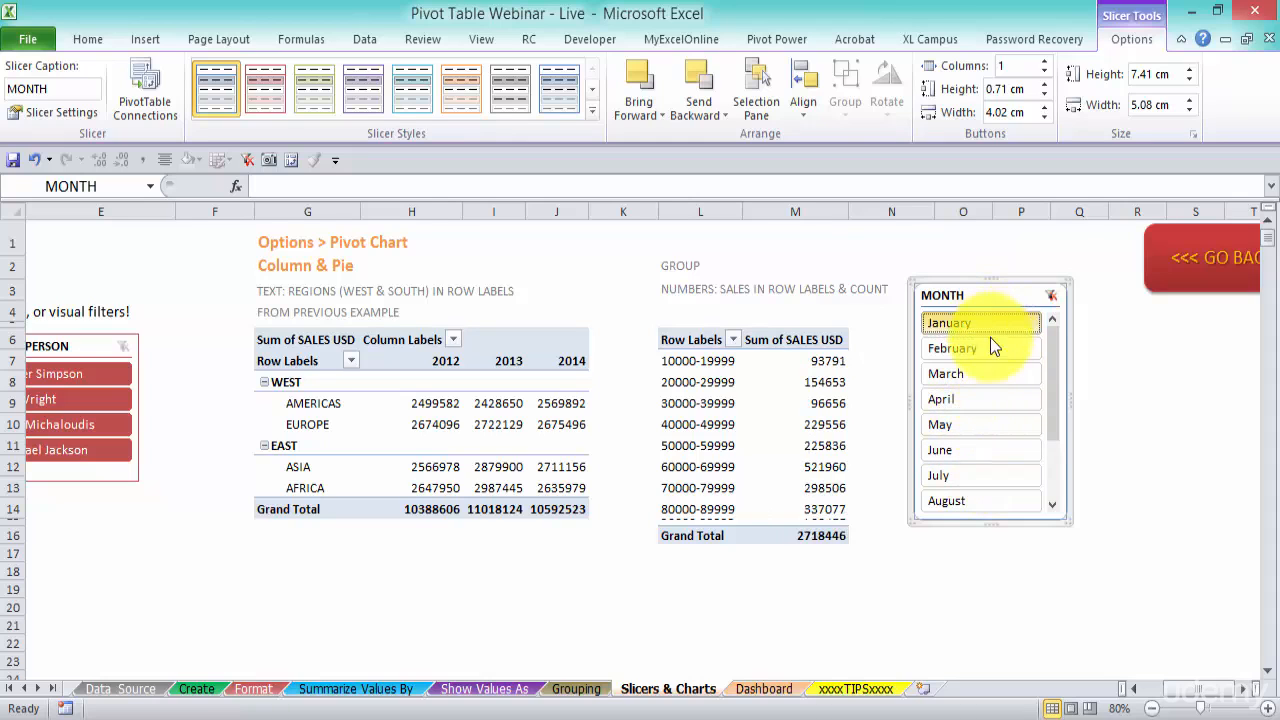
shift+click(977, 424)
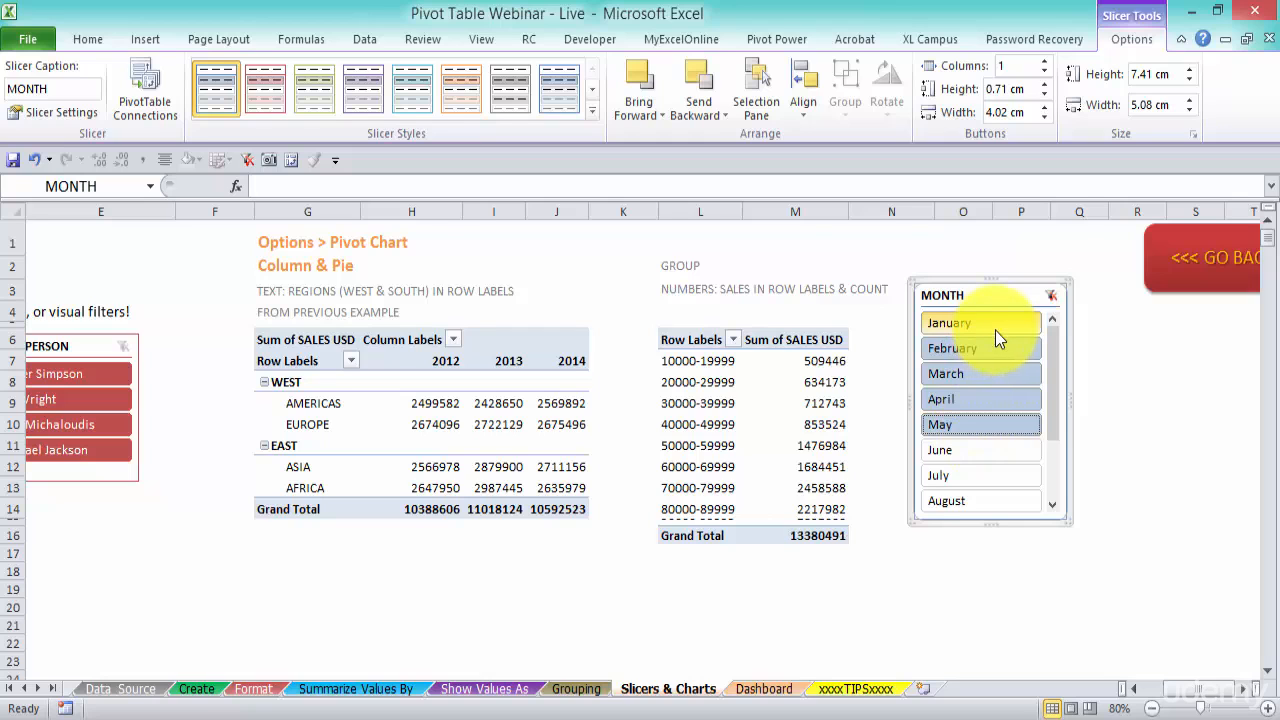
Move the SALES PERSON slicer up near row 1 and place the MONTH slicer directly beneath it
click(1134, 690)
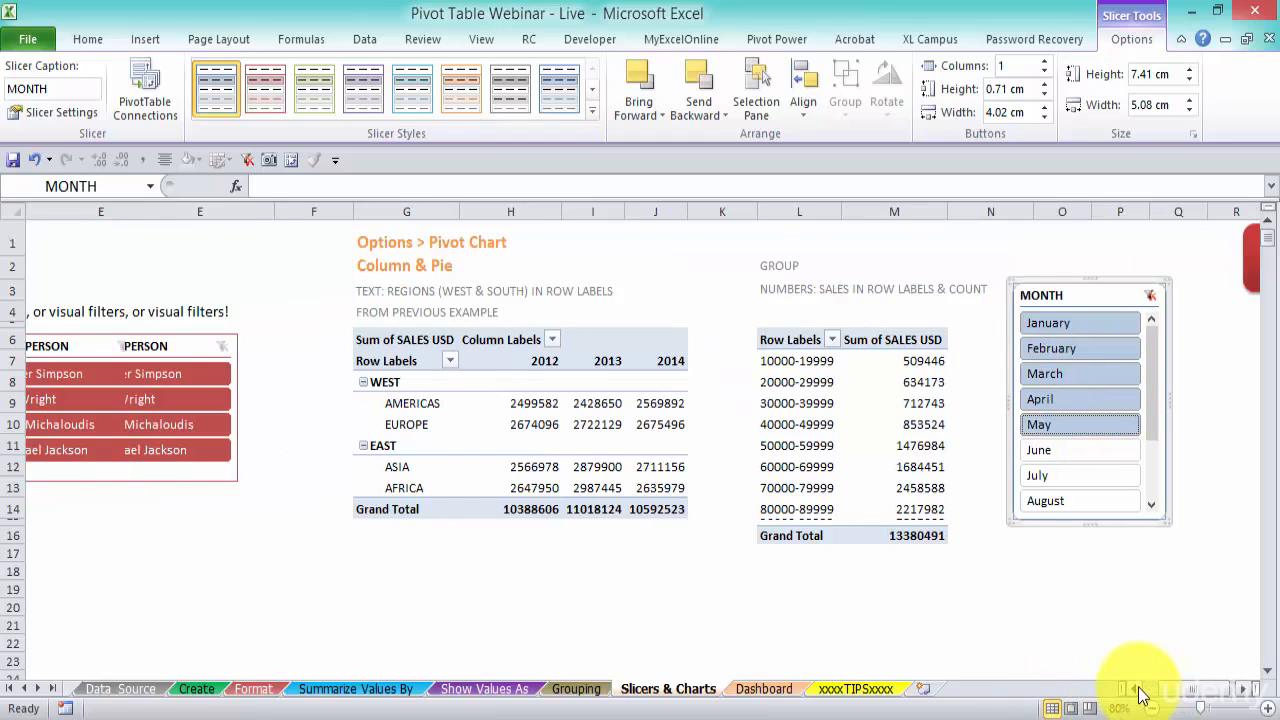
click(1136, 690)
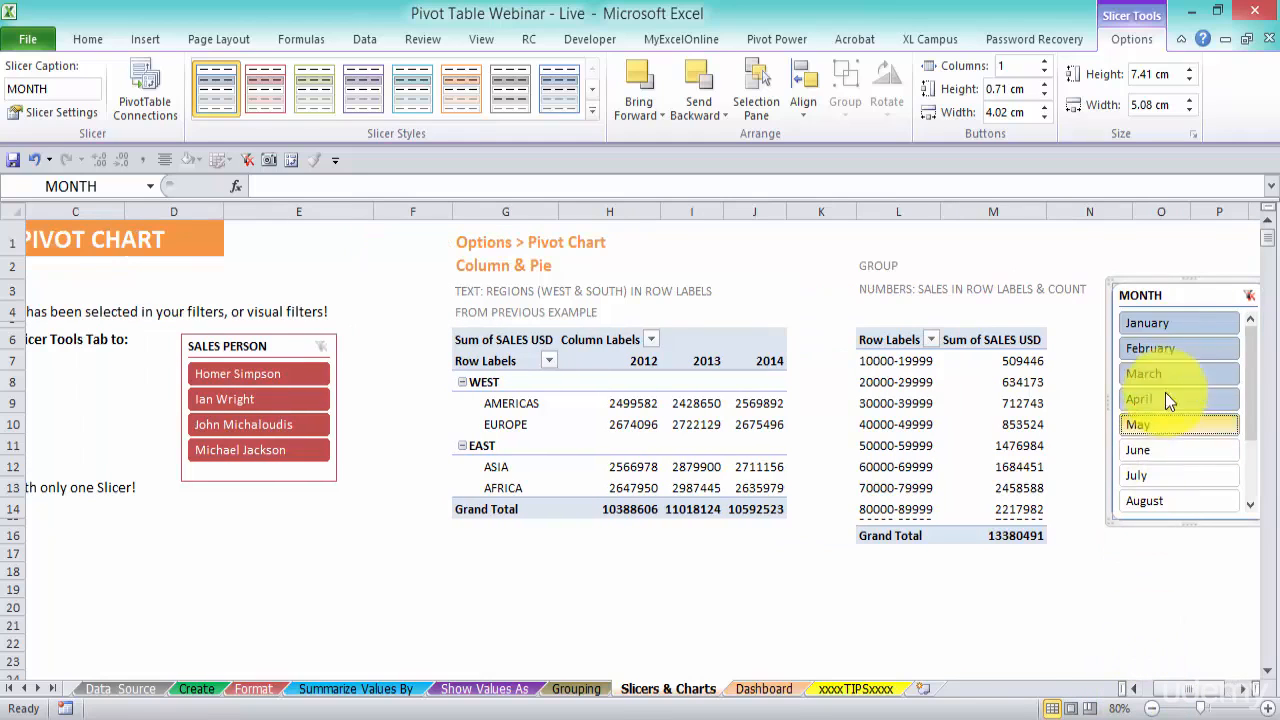
drag(278, 352, 358, 237)
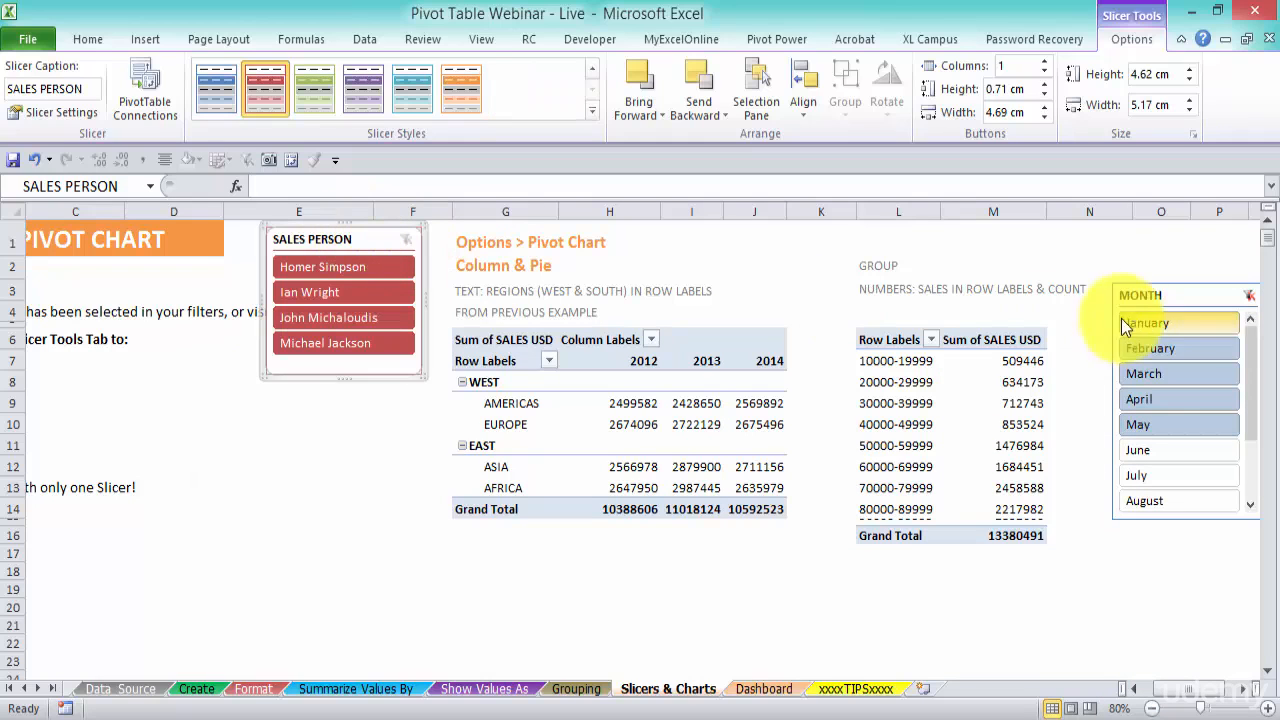
drag(1166, 295, 315, 403)
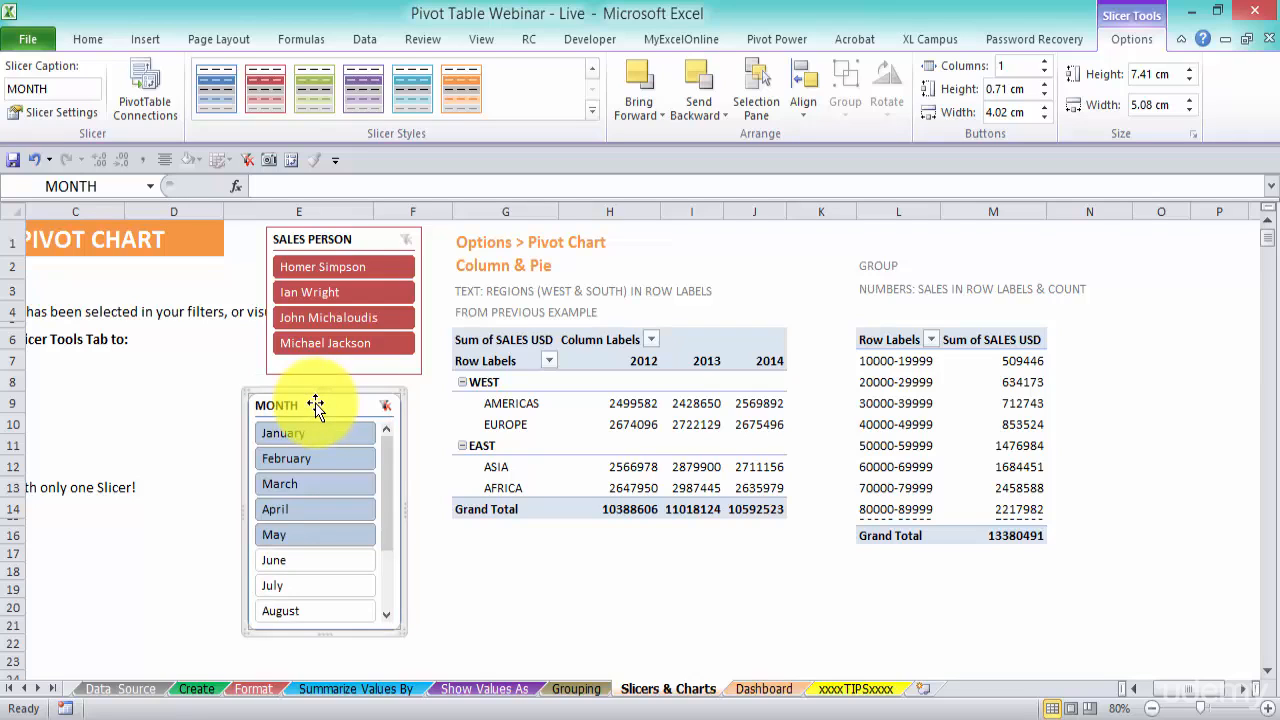
Set the MONTH slicer to 3 columns and resize it to about 10.2 cm wide by 4.89 cm tall
click(1045, 61)
click(1045, 61)
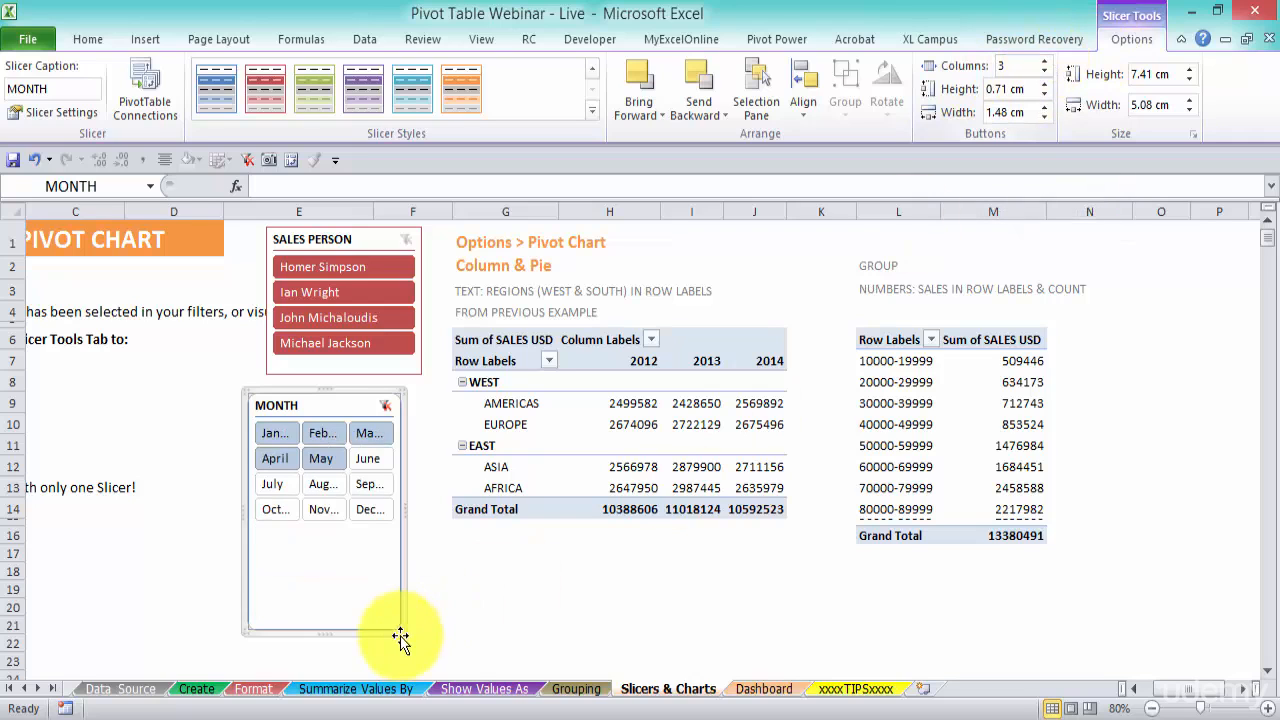
drag(398, 630, 557, 549)
drag(477, 414, 378, 404)
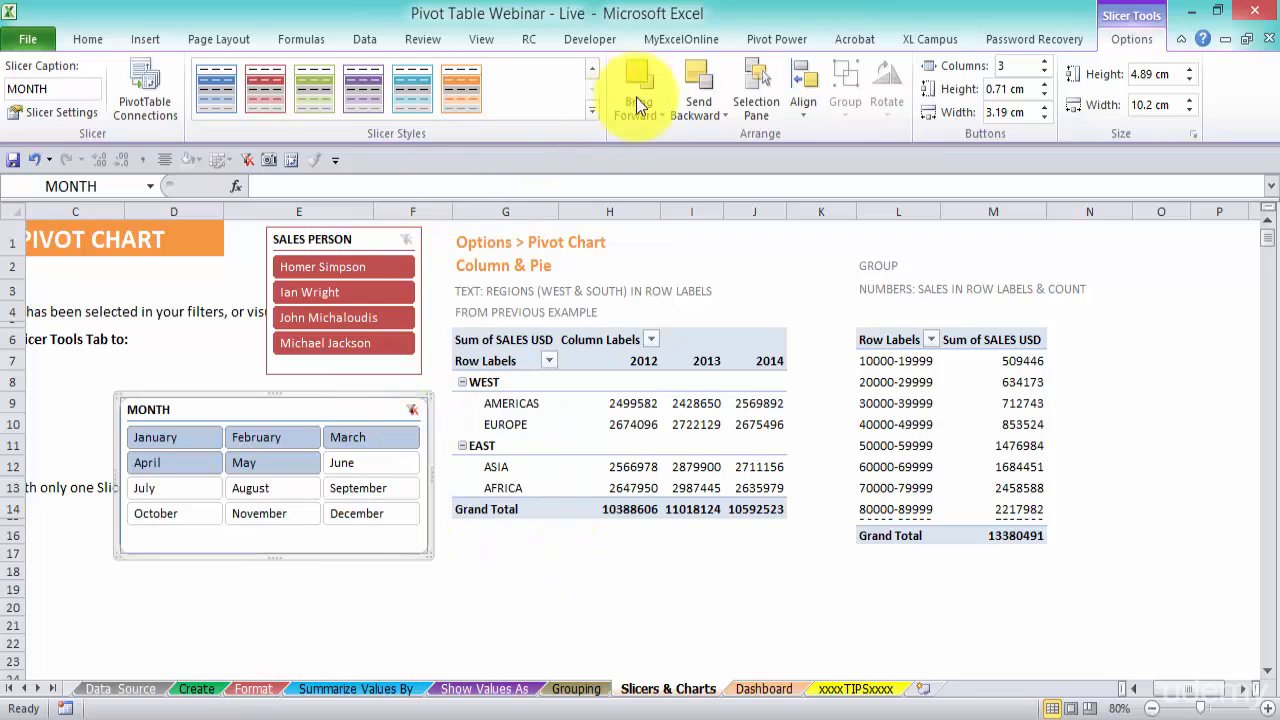
Apply the orange slicer style to the MONTH slicer
click(465, 89)
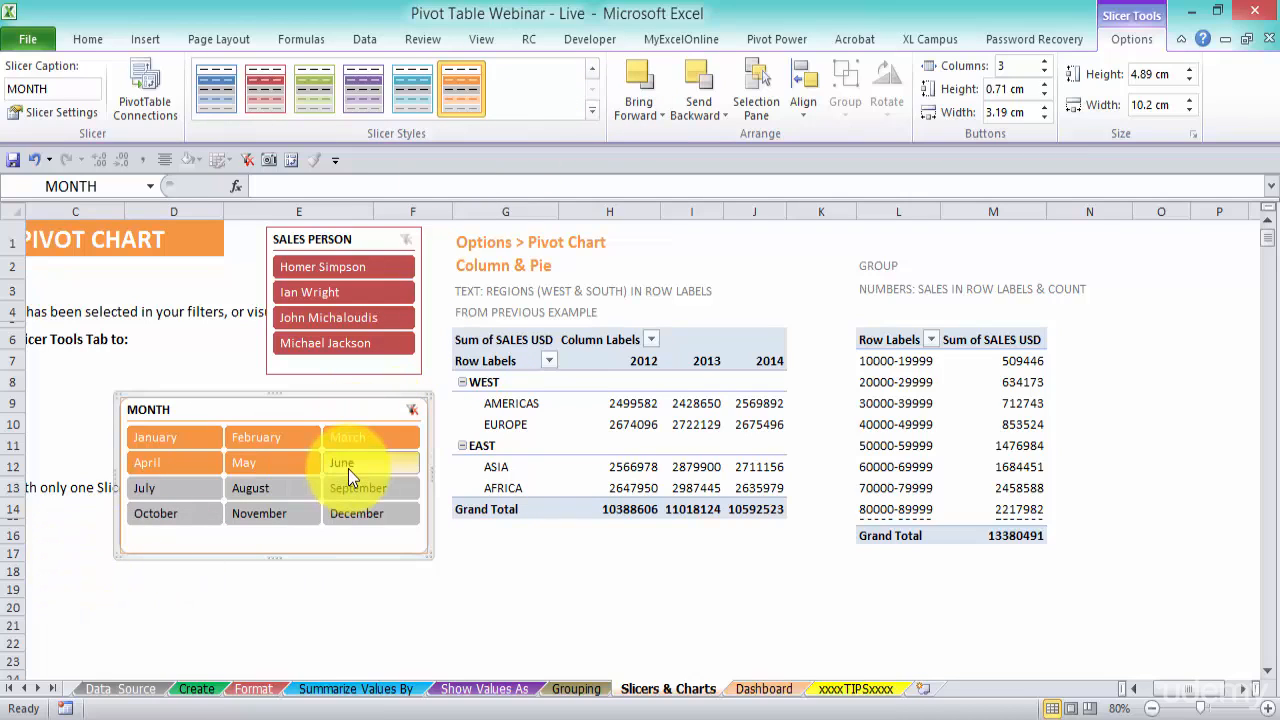